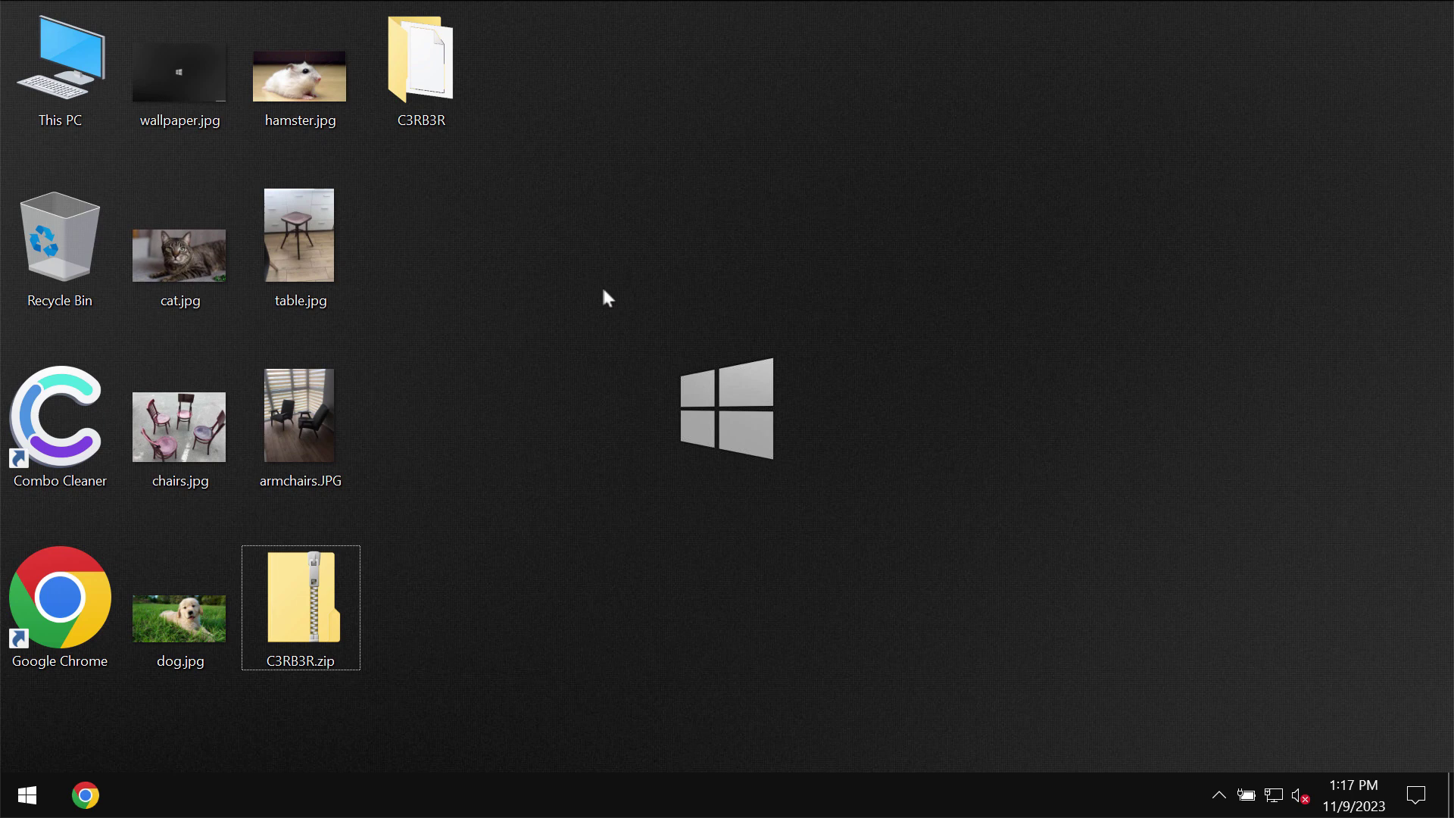
Select the table.jpg picture on the desktop
click(310, 276)
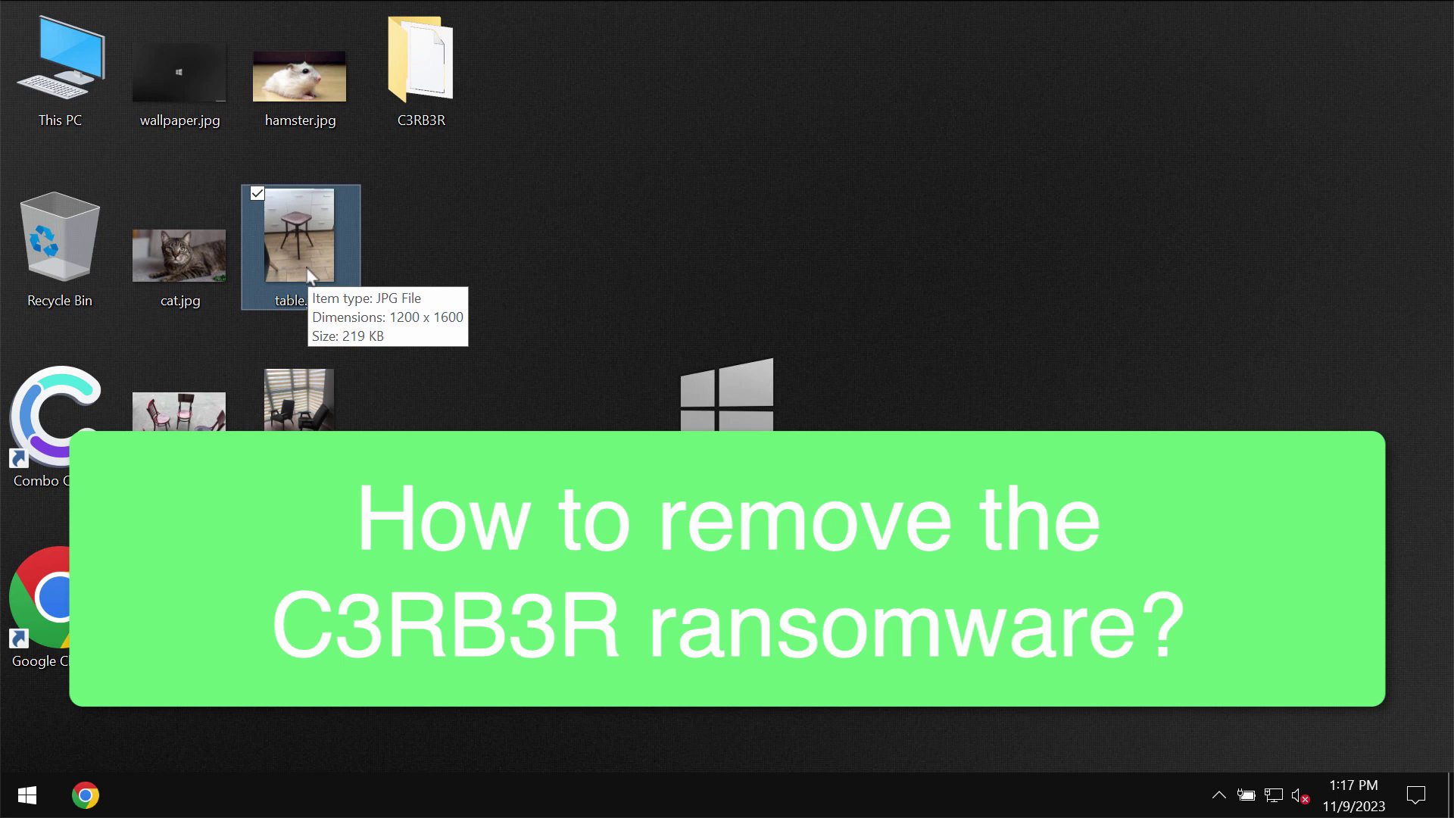
View table.jpg, hamster.jpg, cat.jpg, then table.jpg again in Photo Viewer, closing each one
double_click(310, 276)
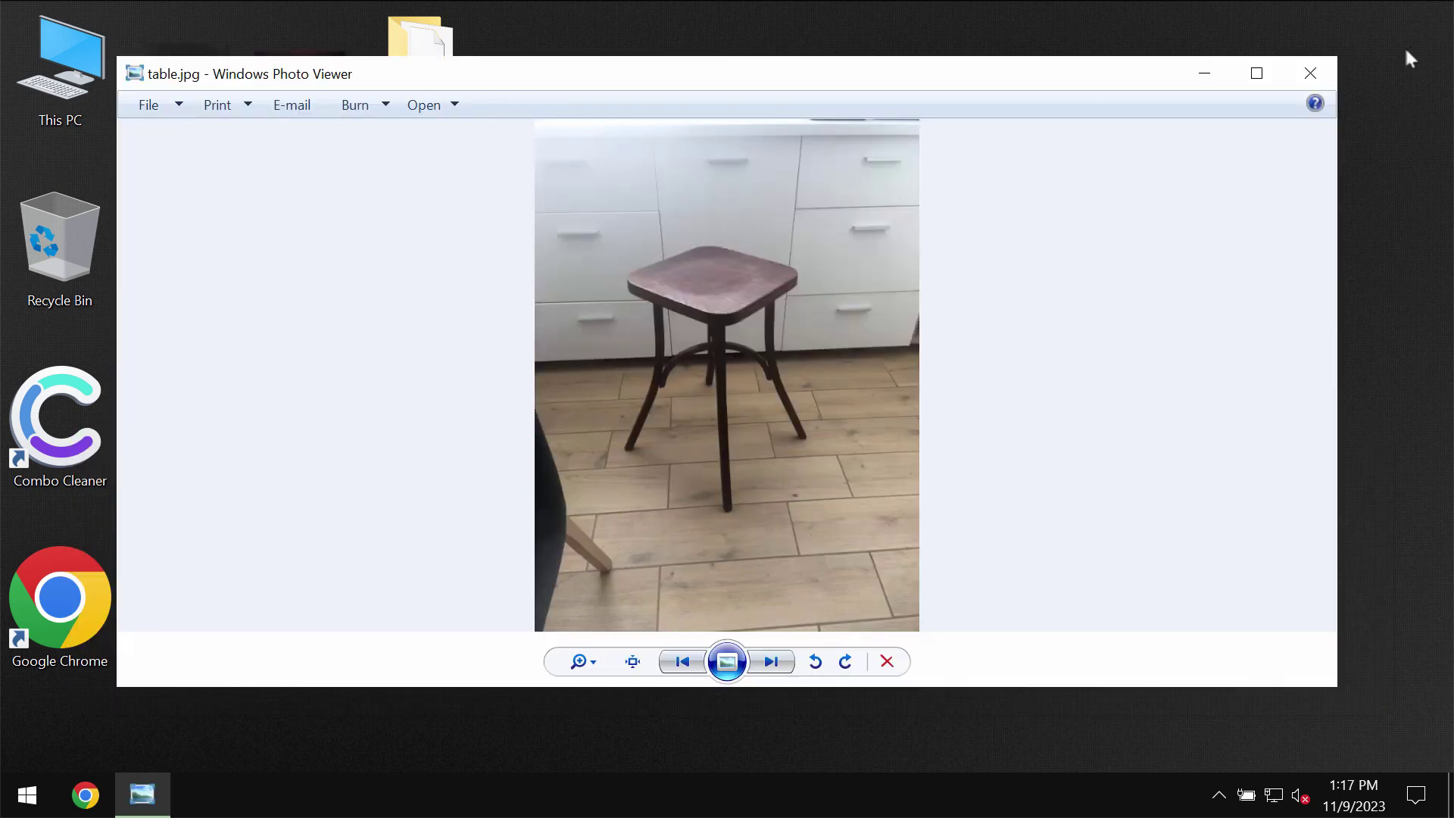
click(1311, 73)
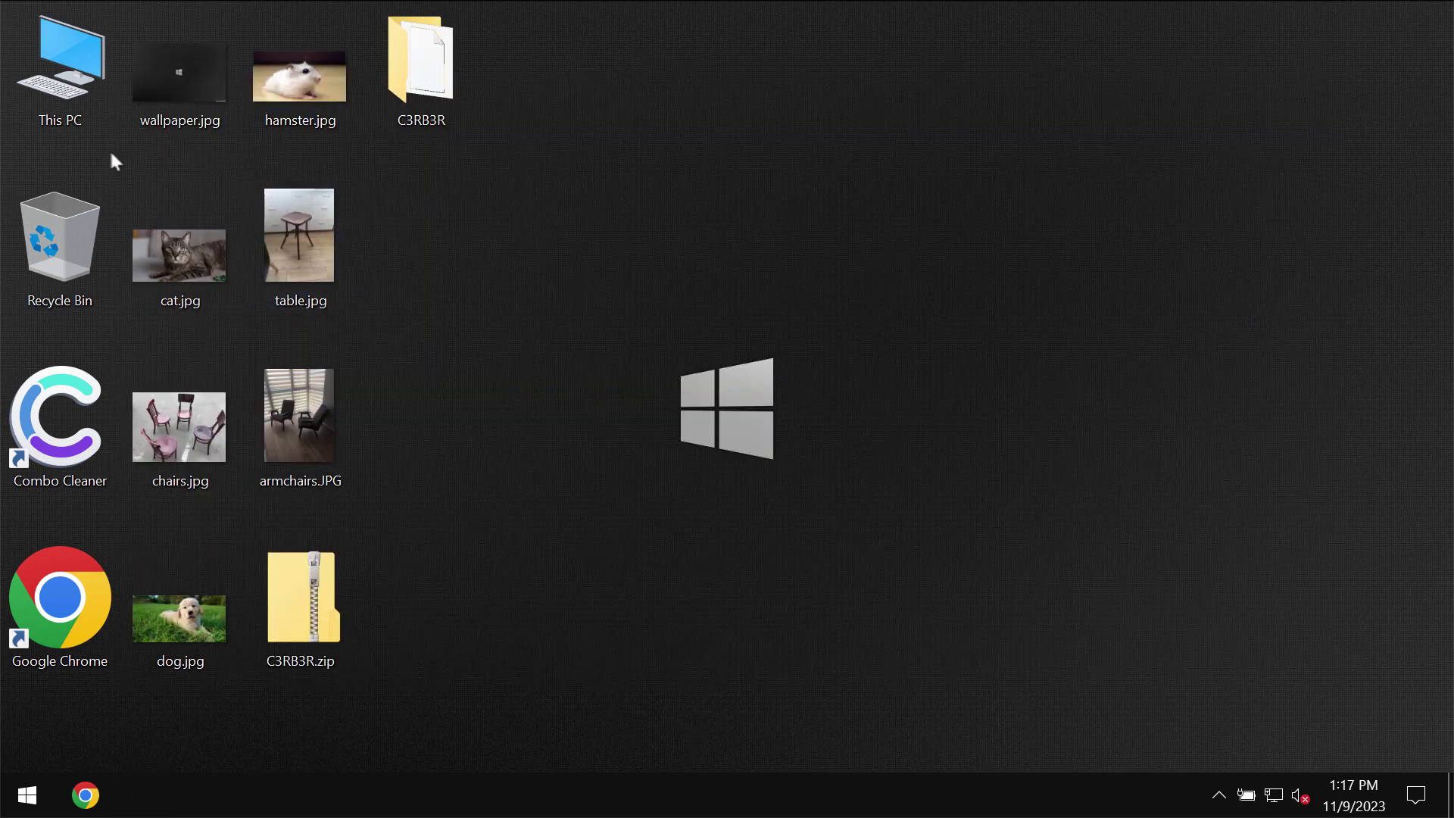
double_click(261, 96)
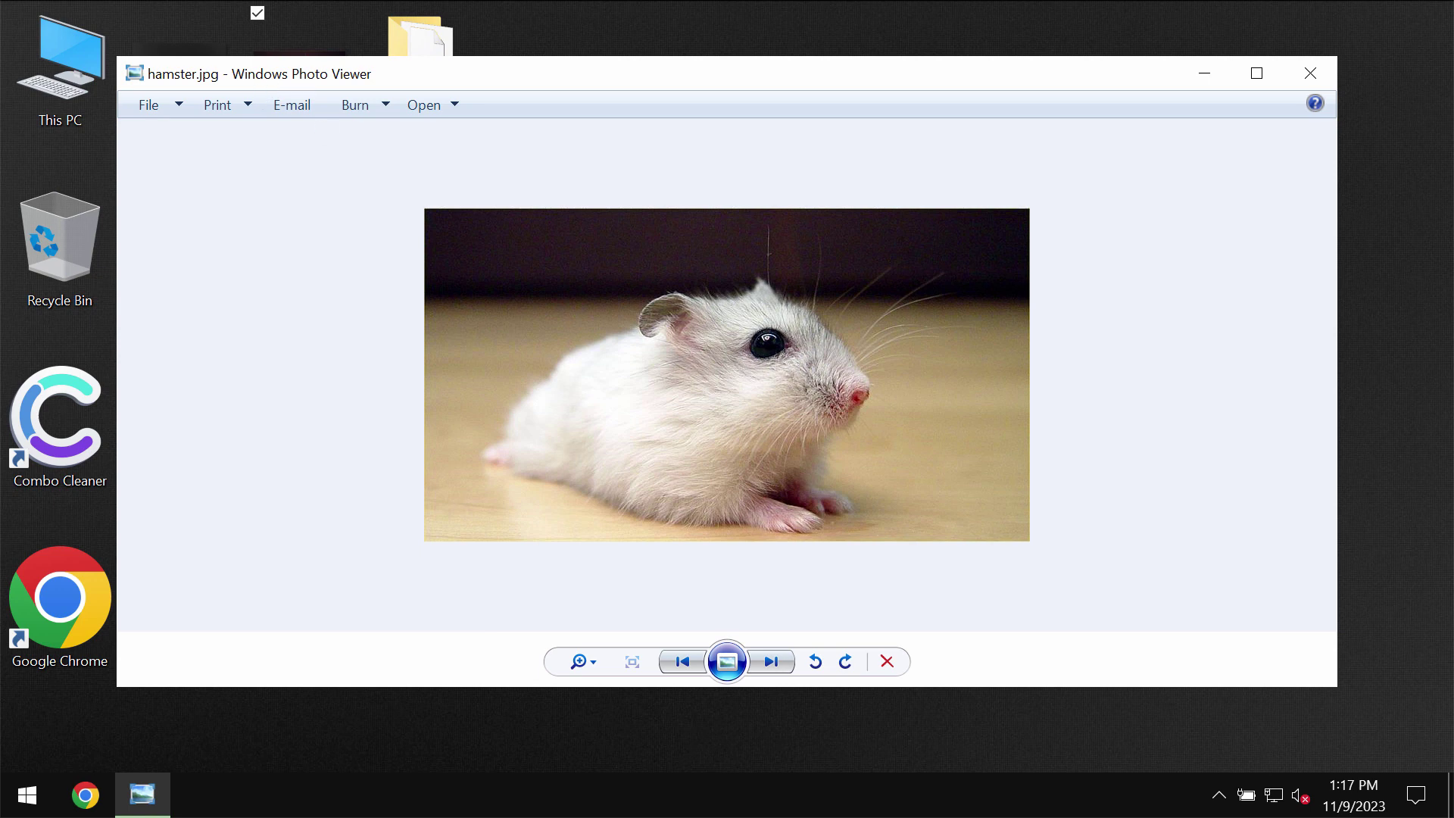
click(1307, 81)
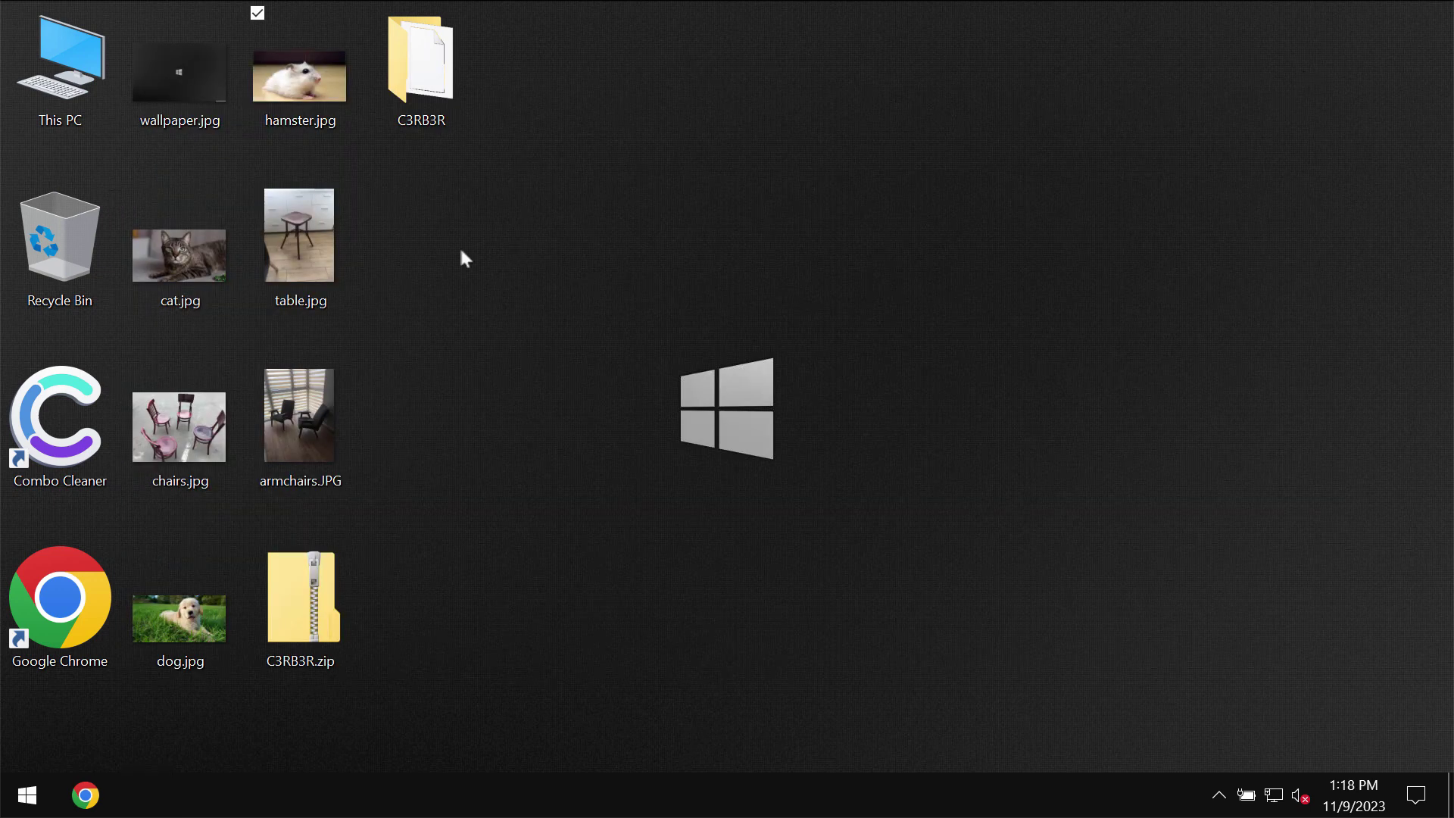
double_click(162, 221)
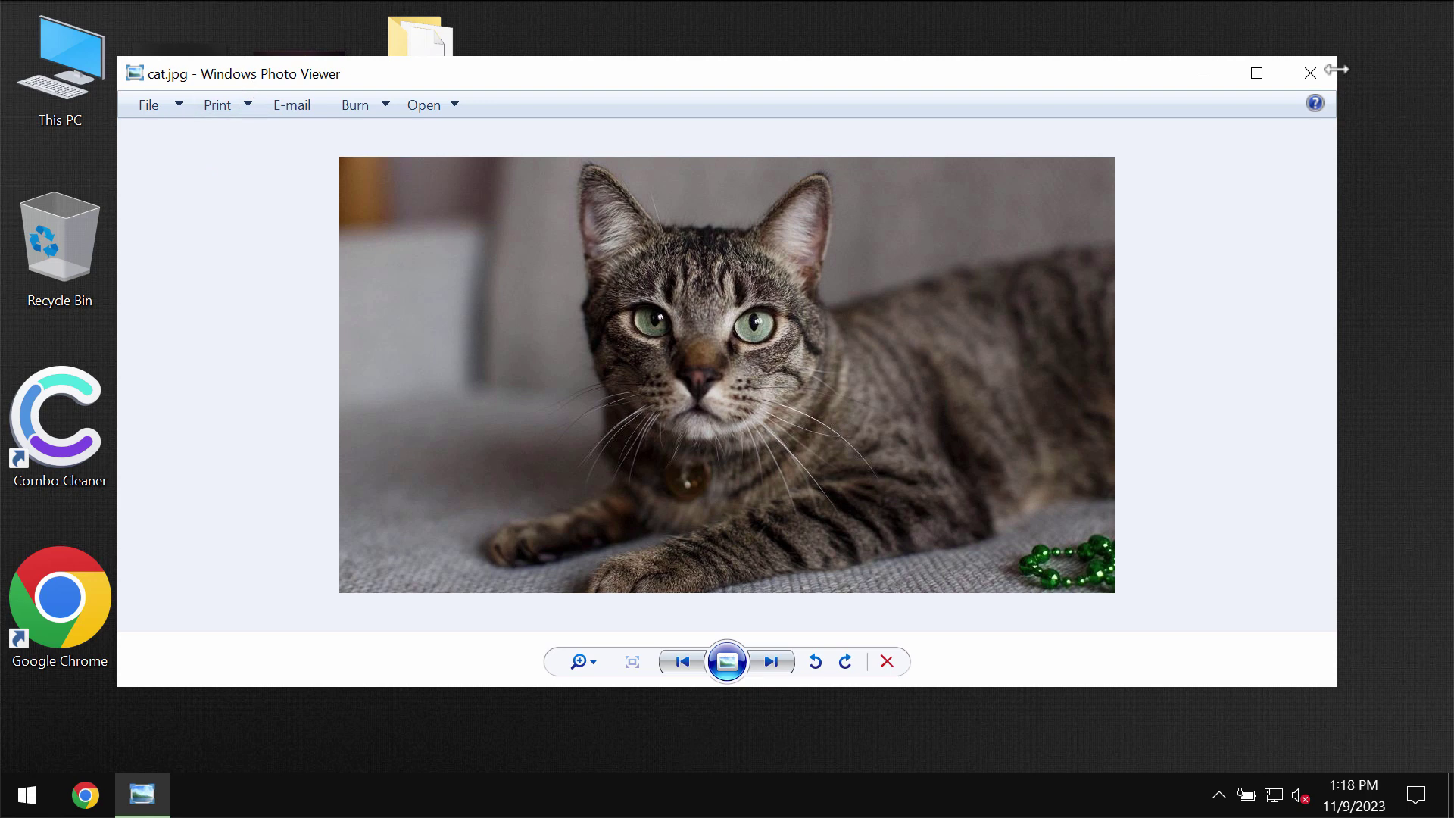
click(1327, 78)
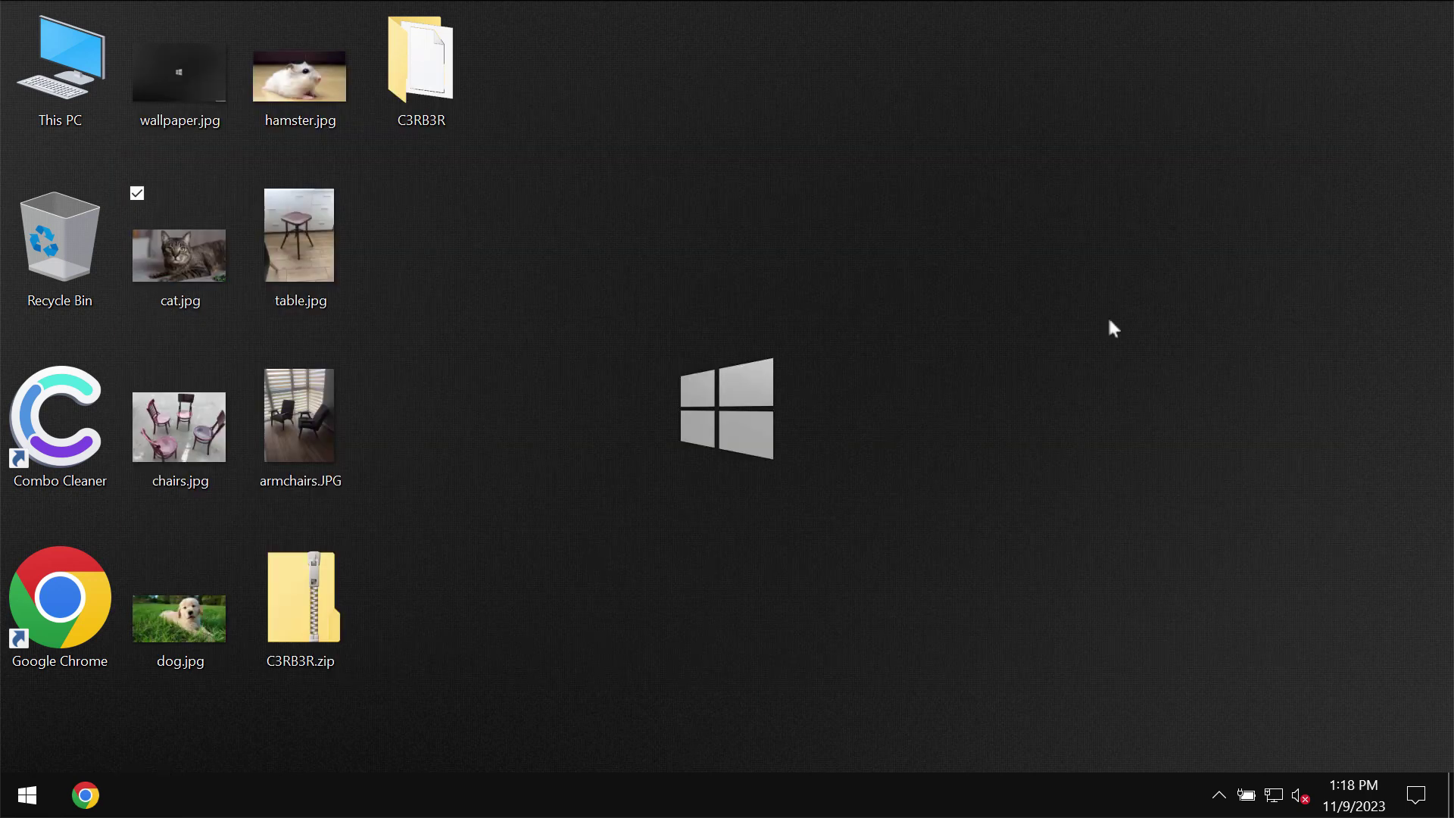
double_click(297, 236)
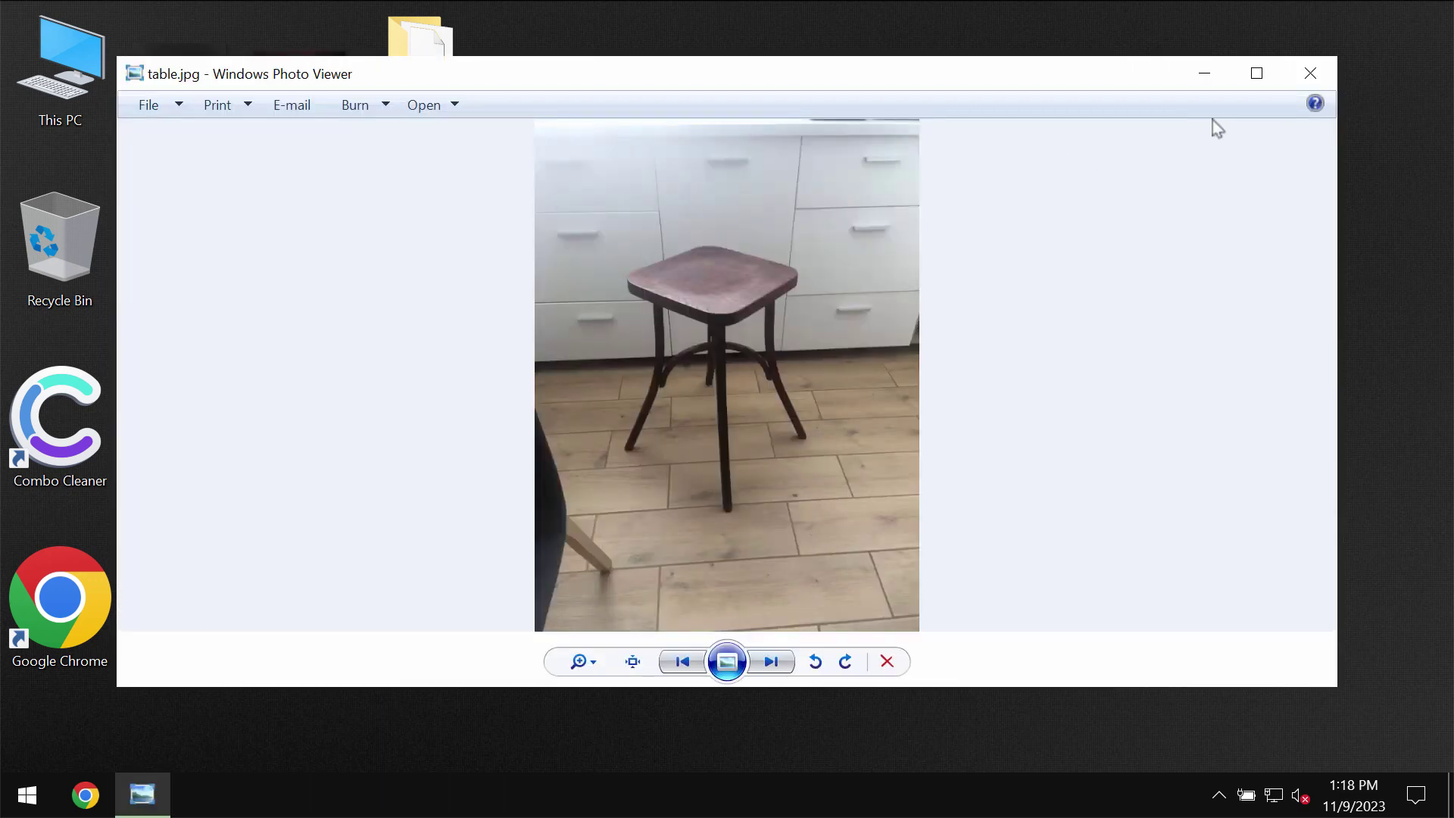
click(1302, 72)
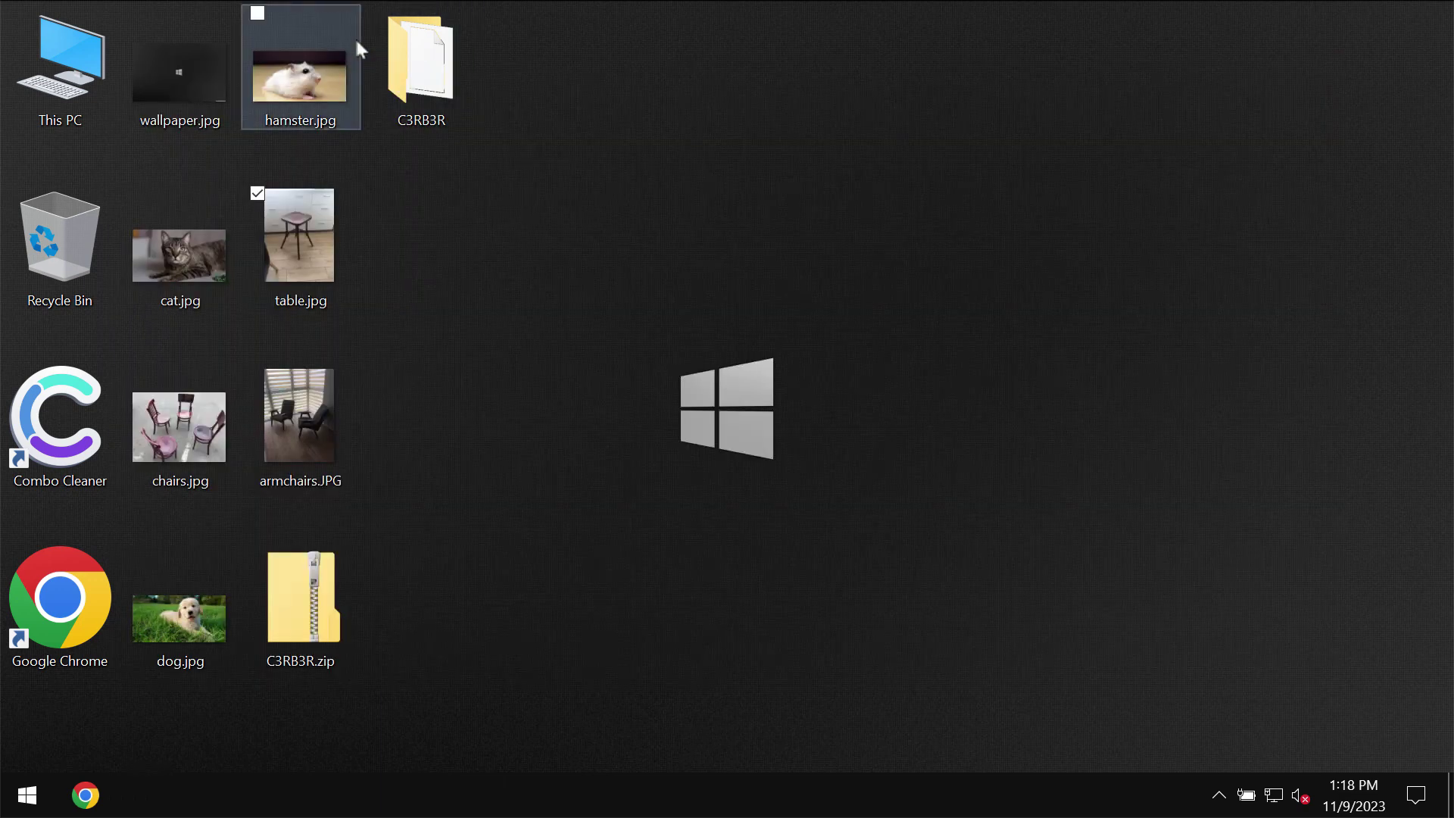
Run the application inside the C3RB3R folder and close the folder window
double_click(416, 60)
double_click(483, 144)
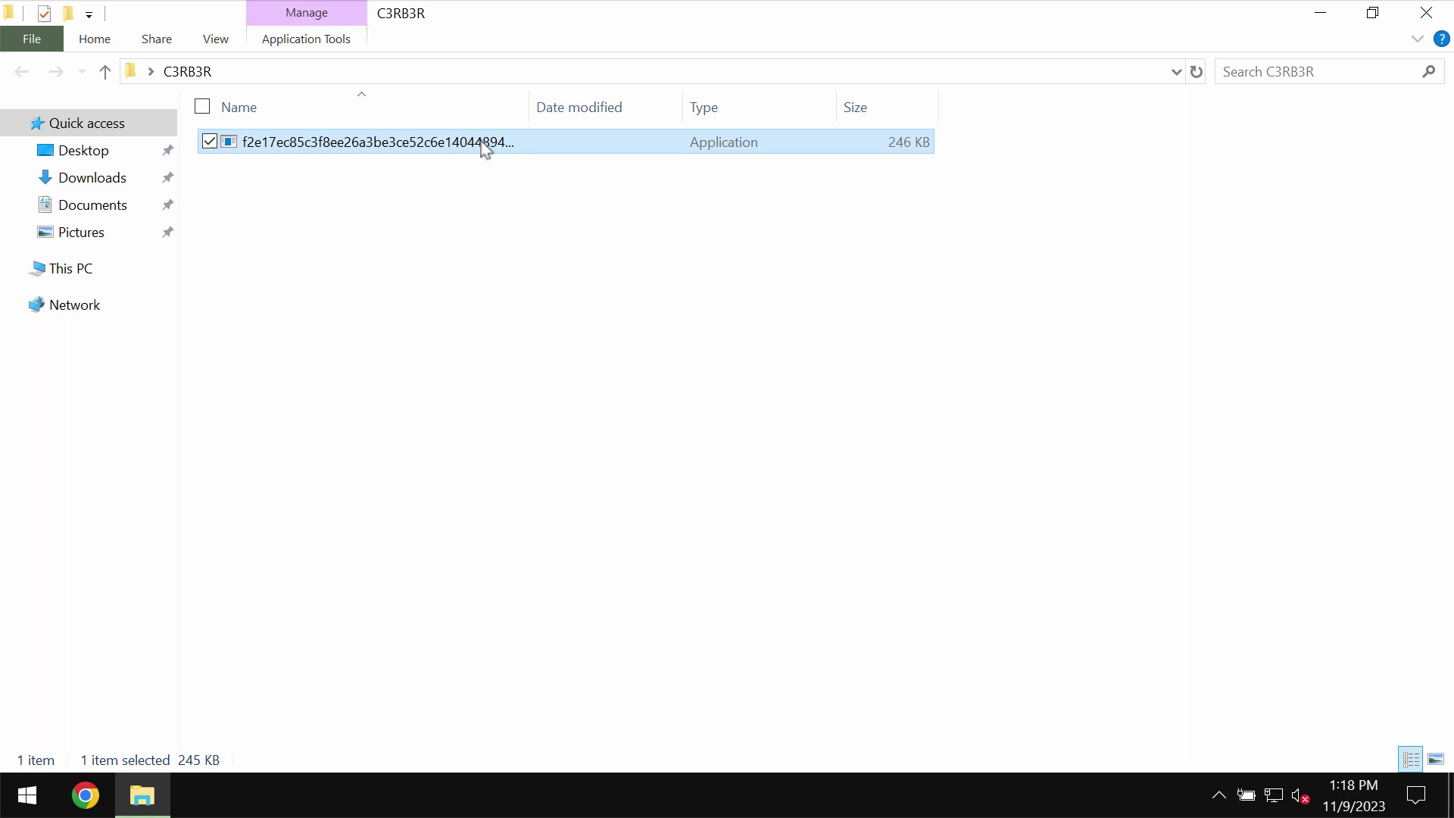
click(1425, 19)
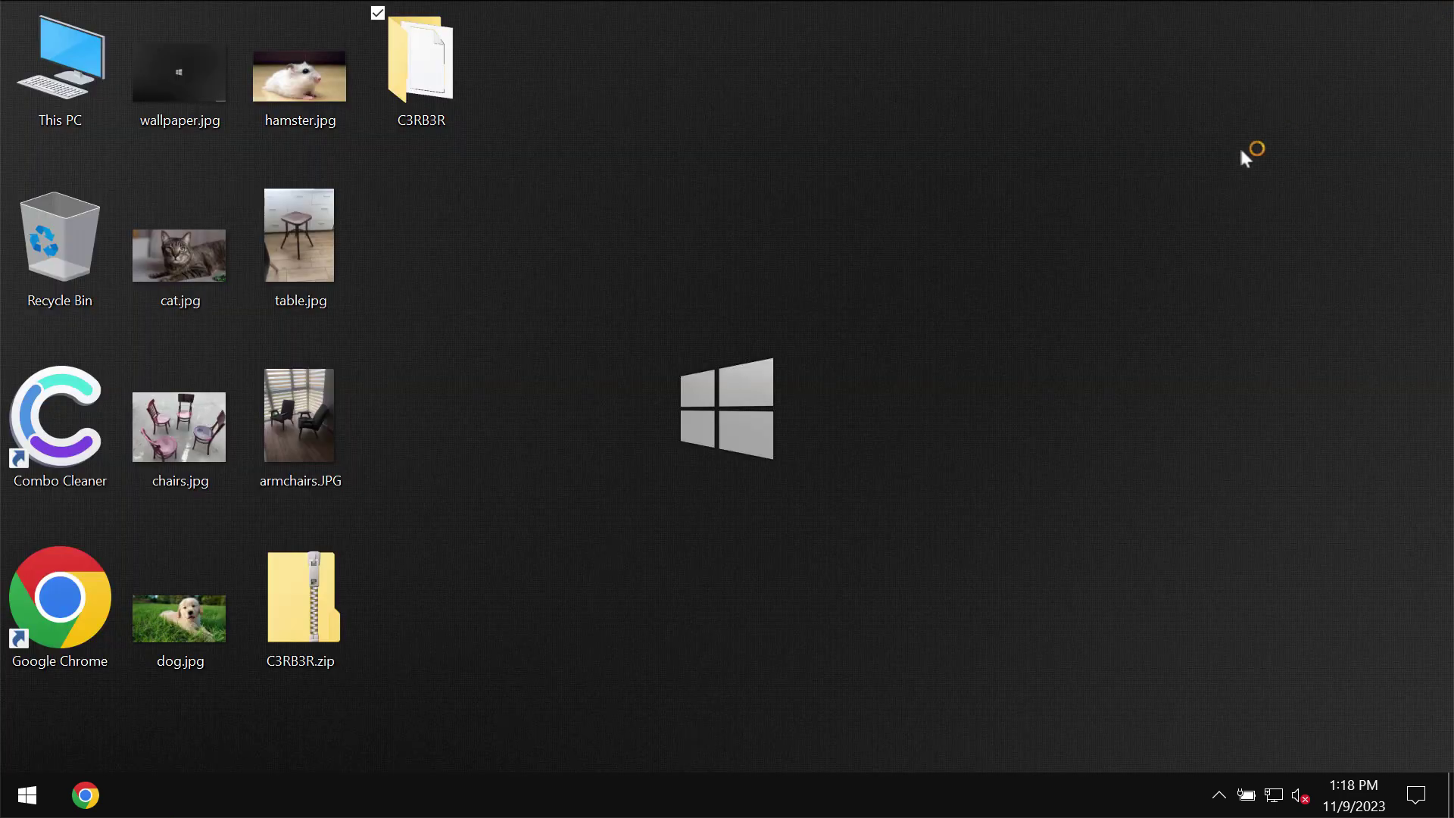
Reopen the C3RB3R folder to view its 246 KB application file
click(1030, 287)
click(466, 87)
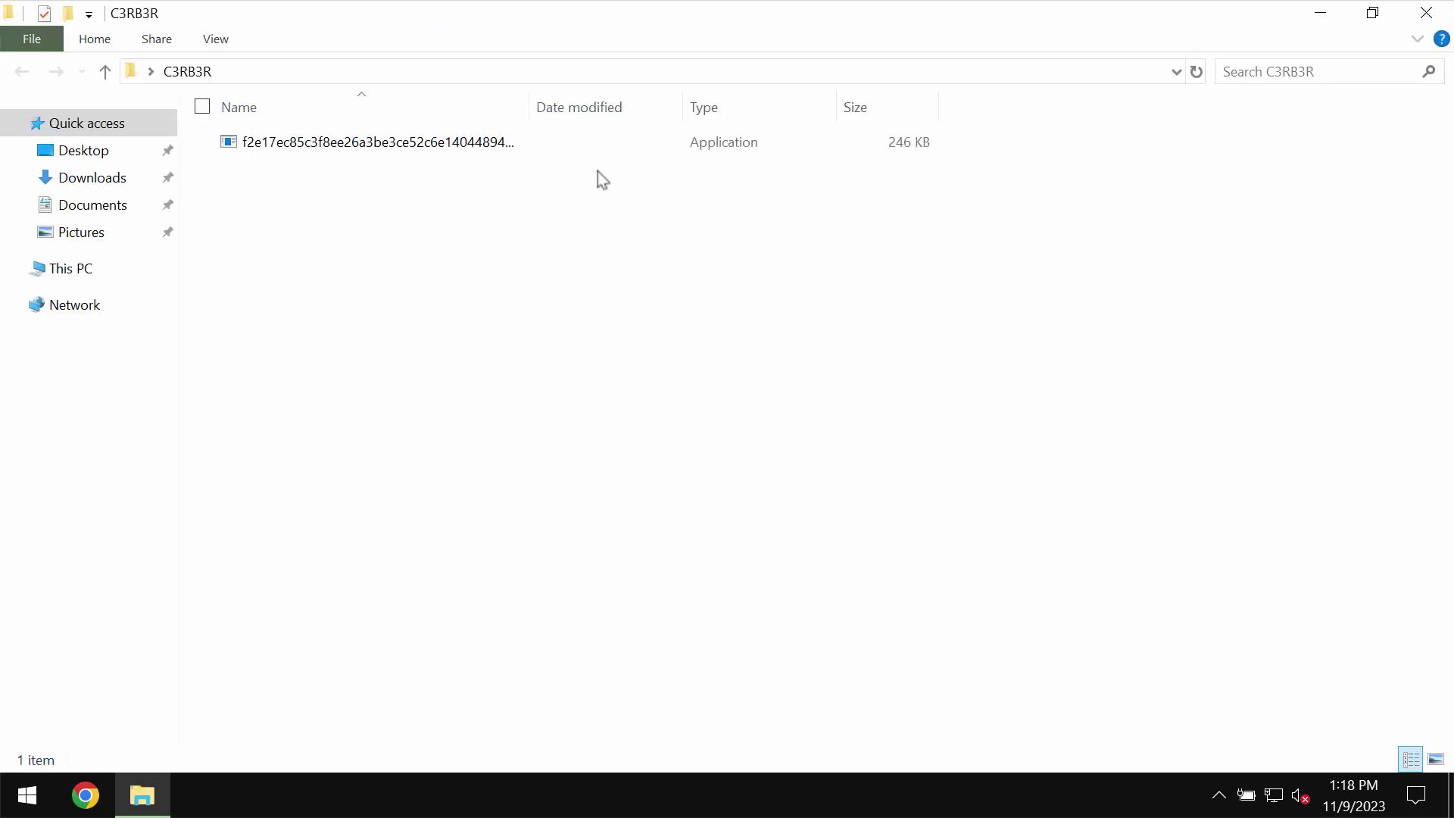
double_click(461, 144)
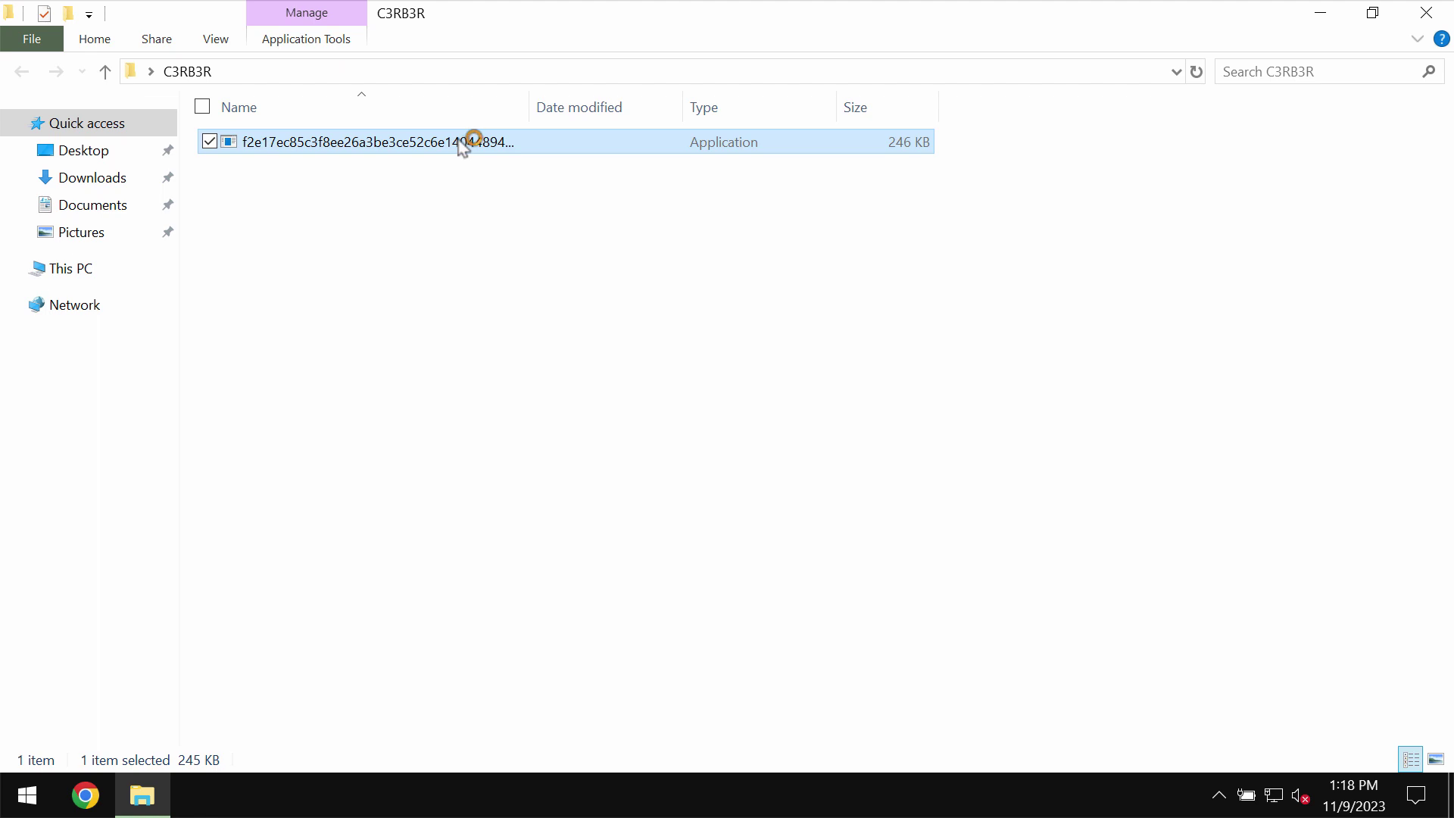
click(1423, 12)
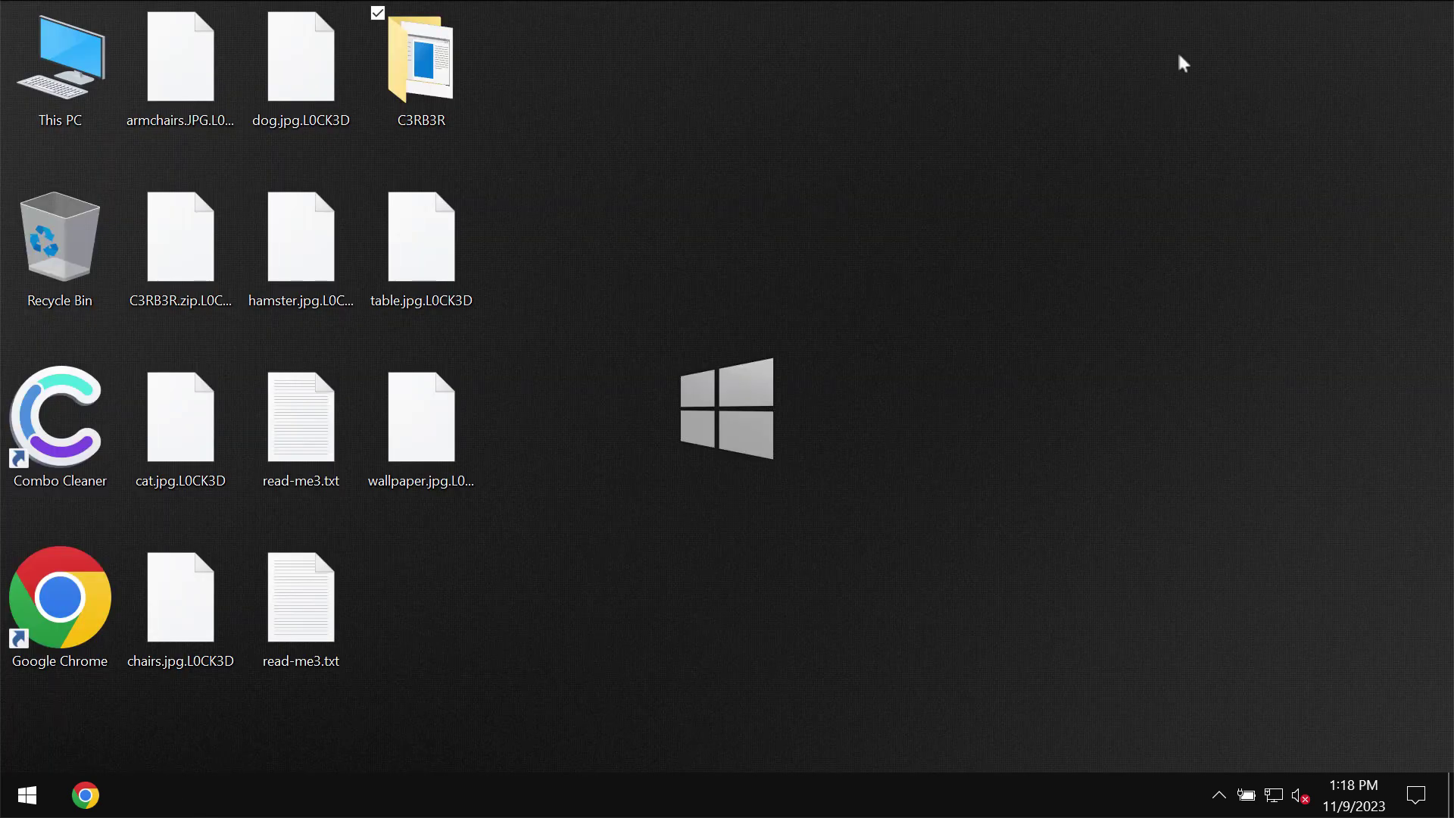
double_click(301, 71)
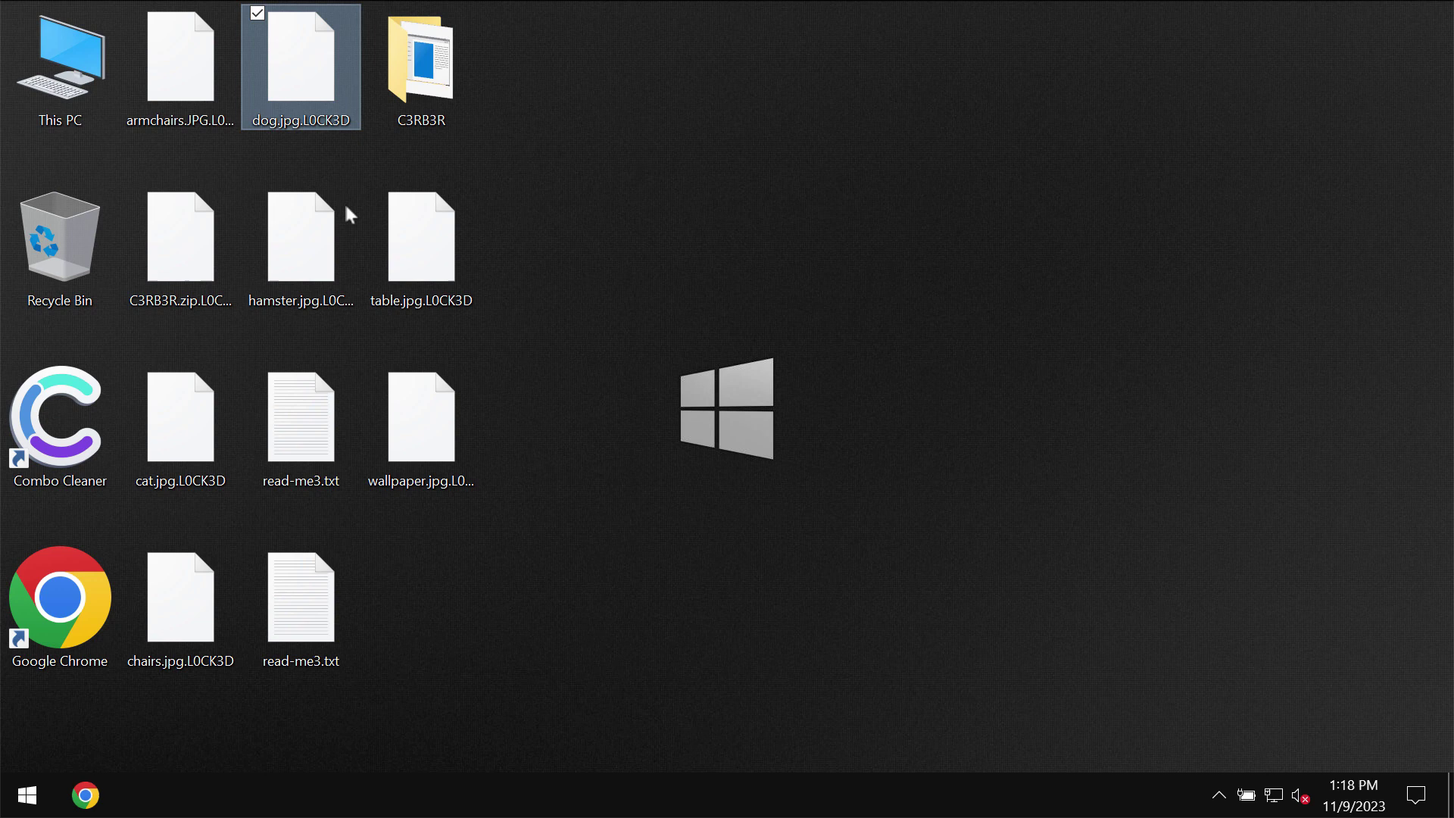
click(421, 259)
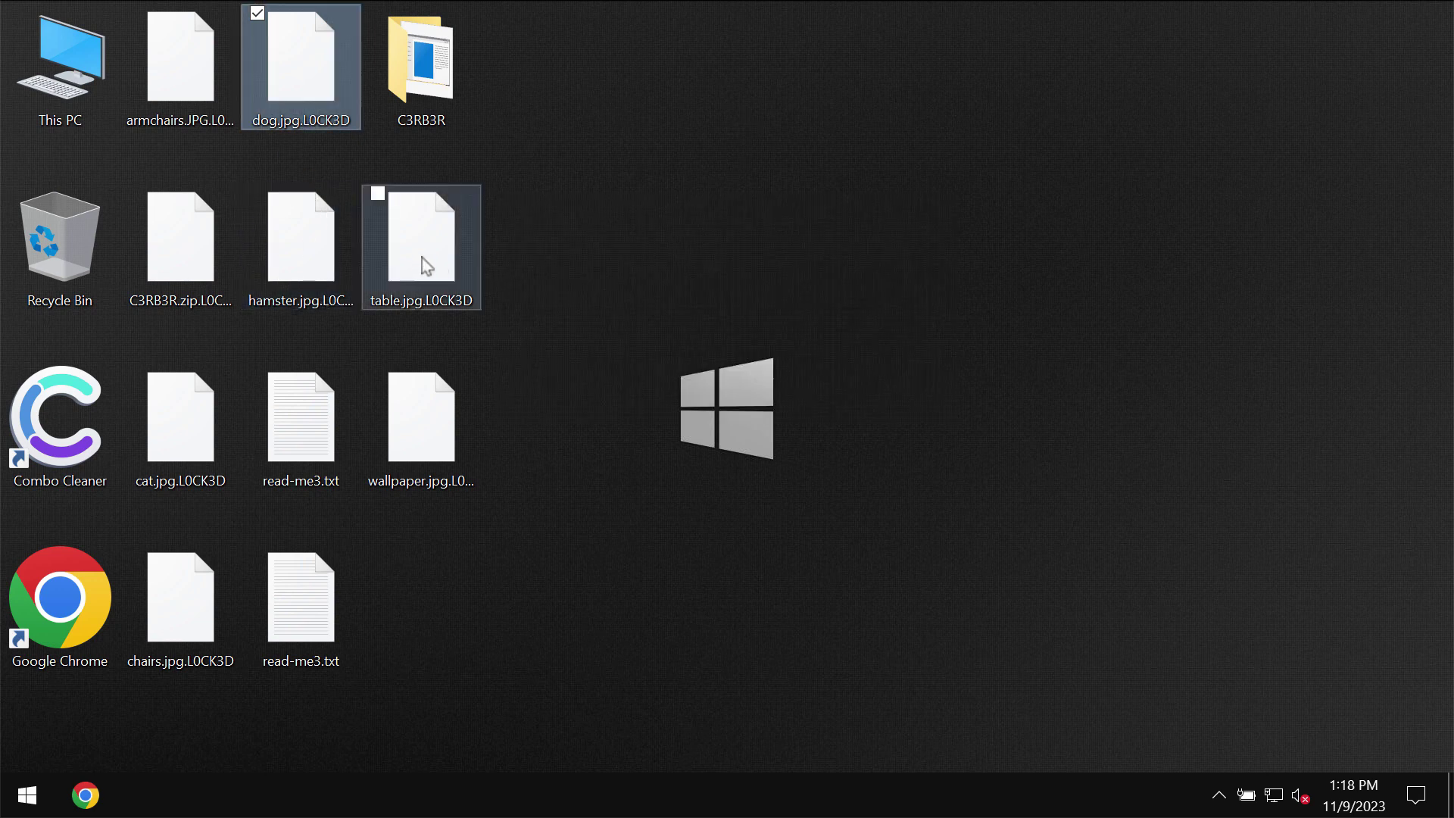
double_click(422, 258)
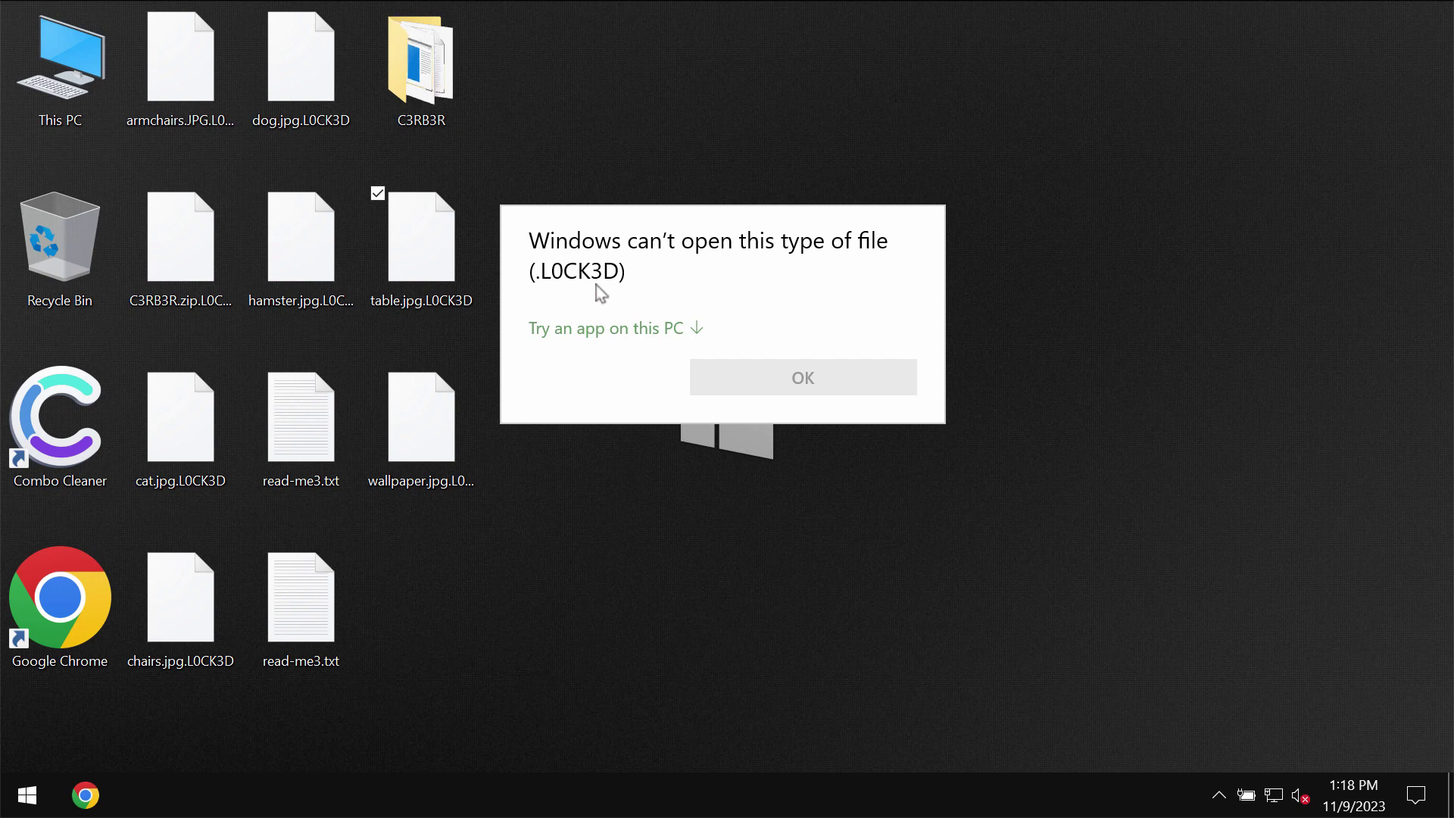
key(Escape)
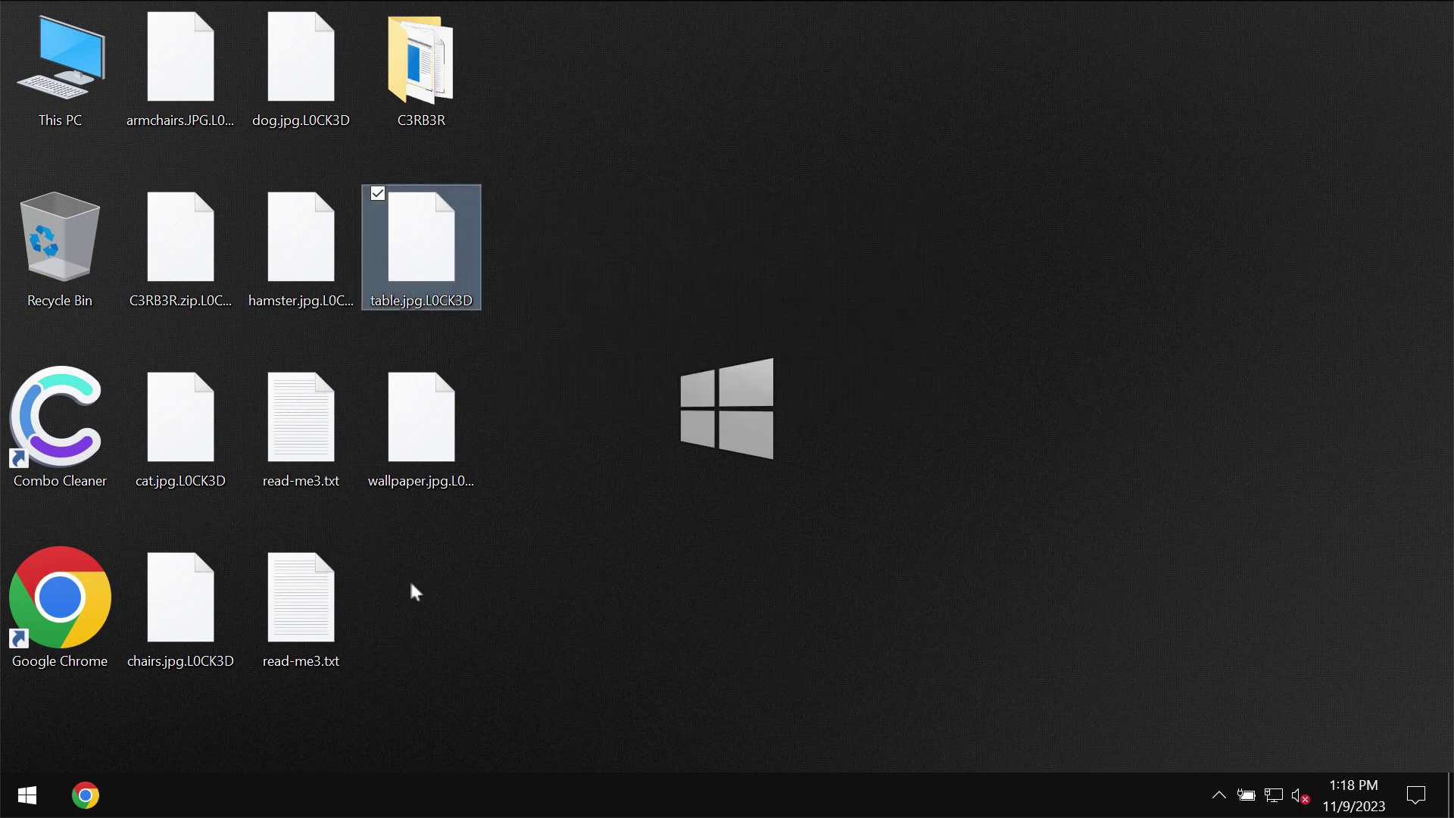
Open the read-me3.txt ransom note in Notepad, read it, and shift its window right
click(441, 597)
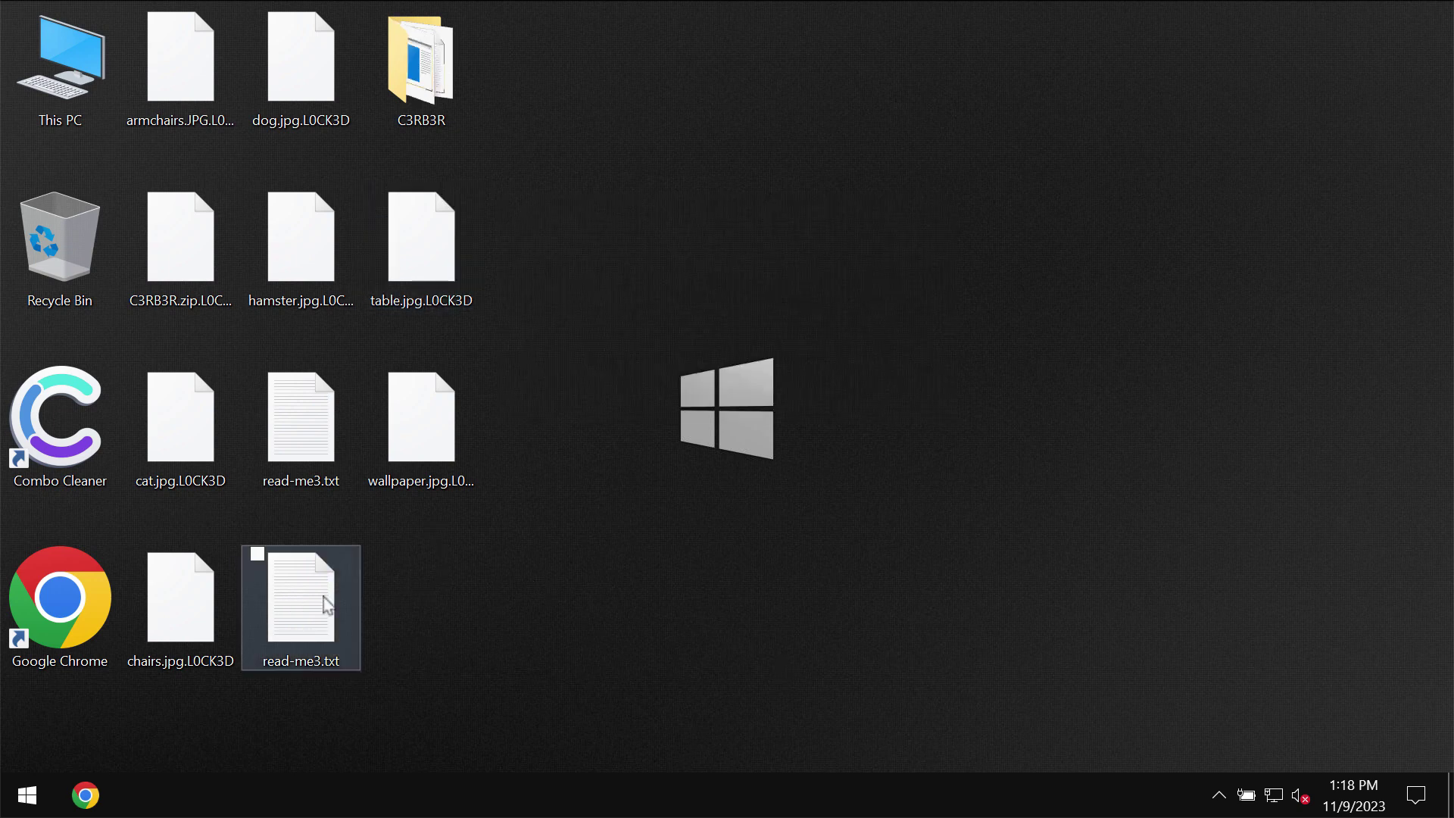
double_click(305, 606)
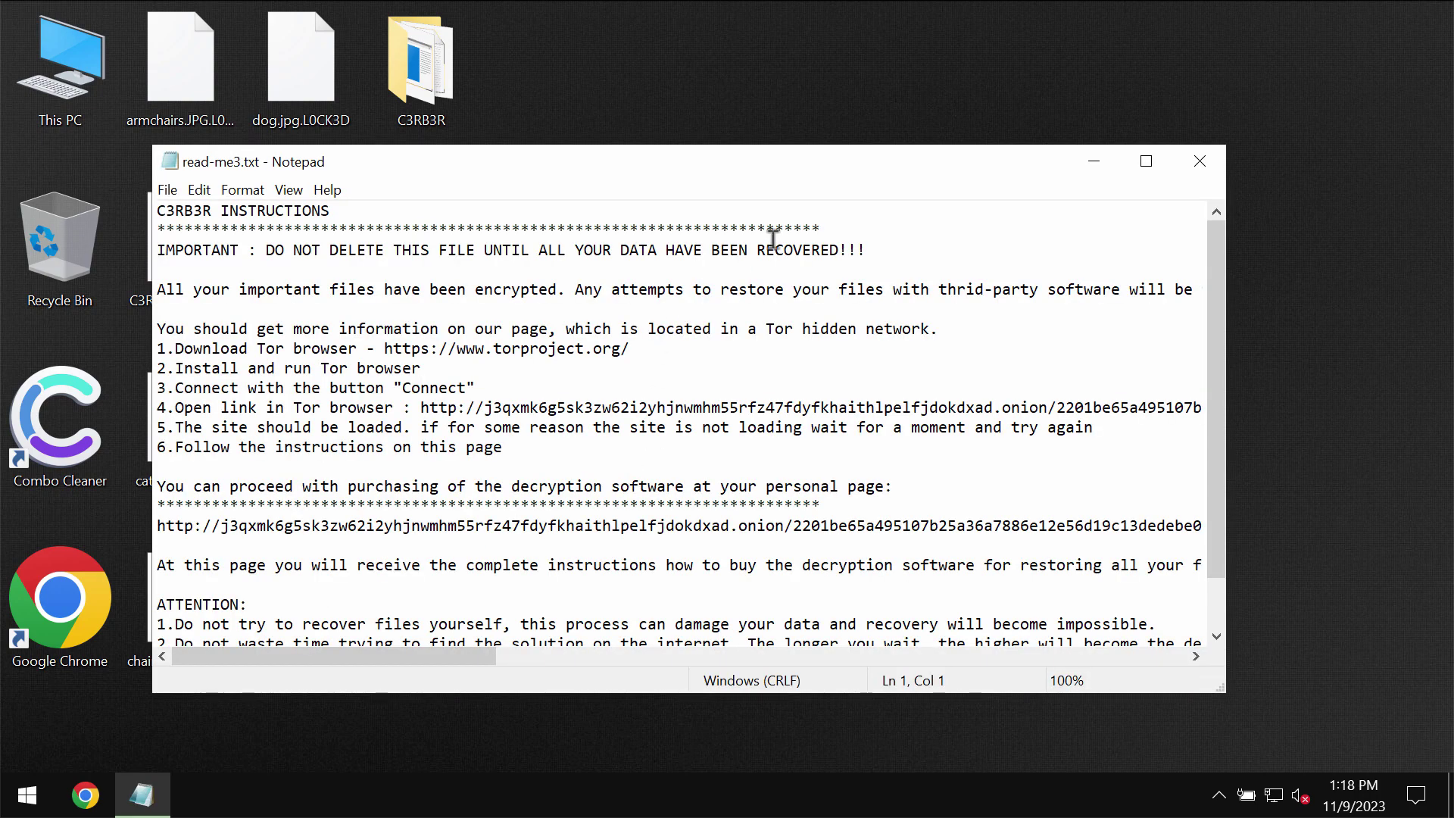
drag(849, 169, 905, 156)
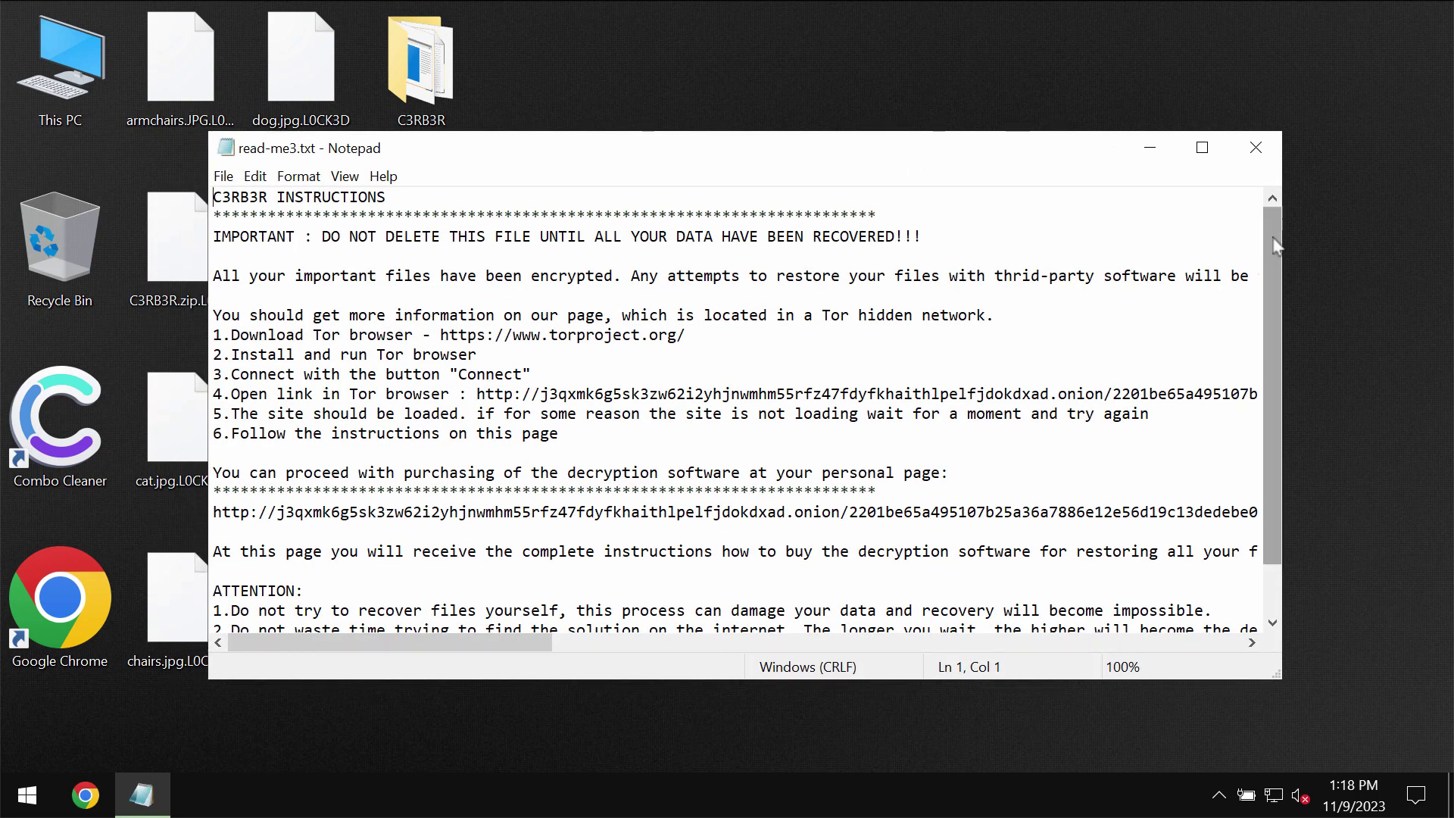
scroll(1265, 268, down, 1)
scroll(1265, 268, up, 1)
drag(926, 143, 969, 147)
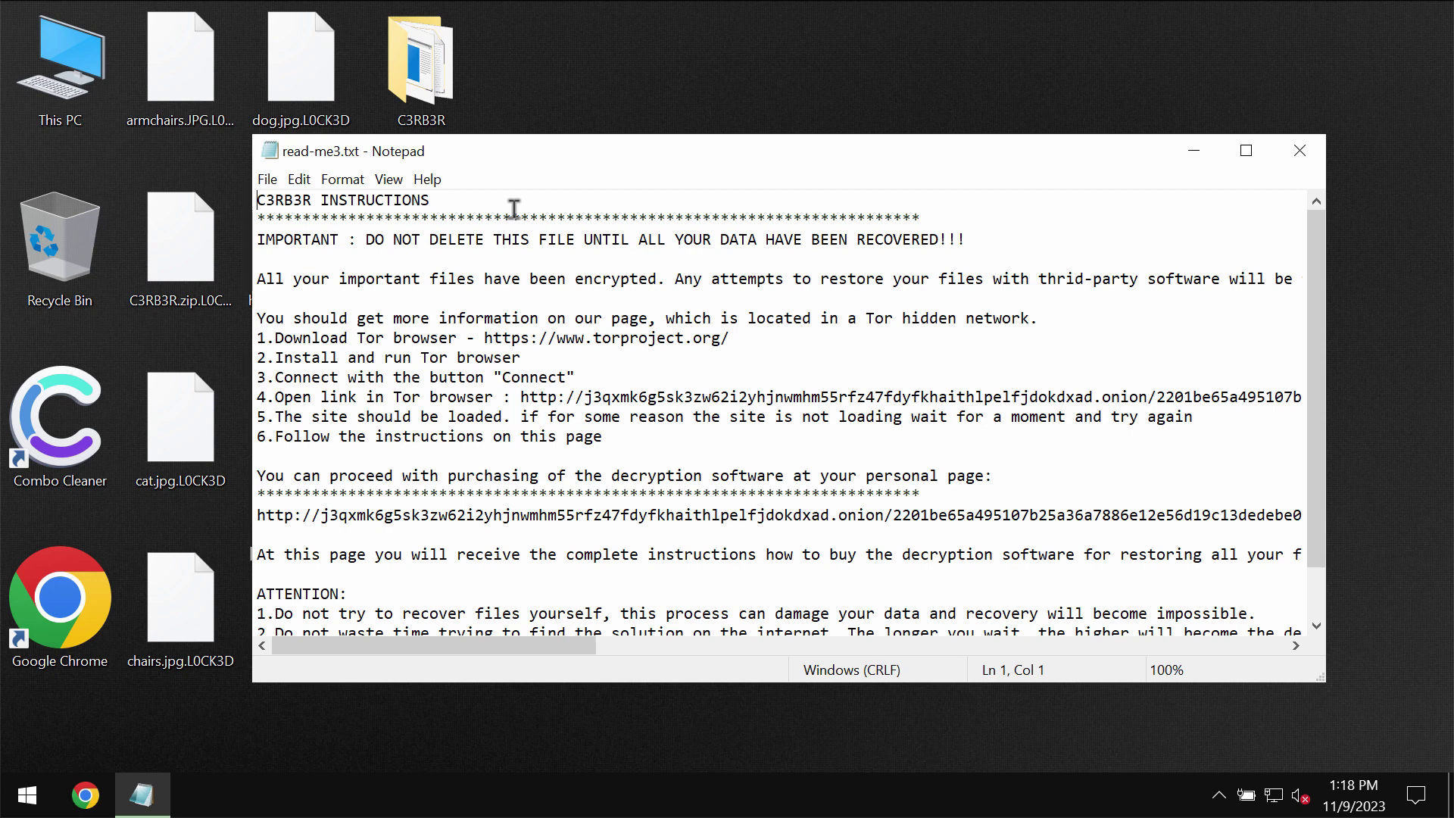
Minimize the ransom note and launch Google Chrome from its desktop shortcut
click(1194, 150)
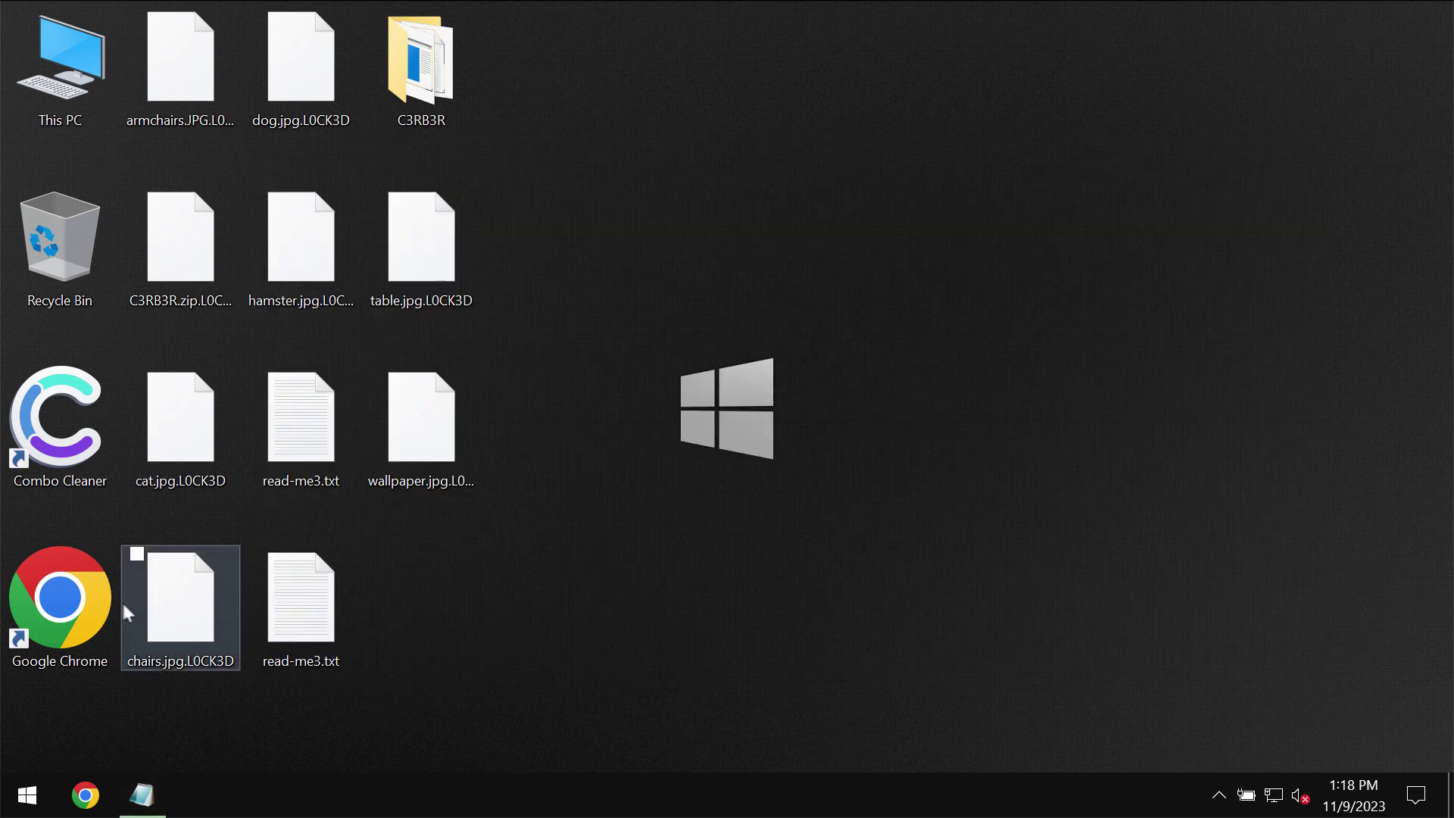
click(97, 614)
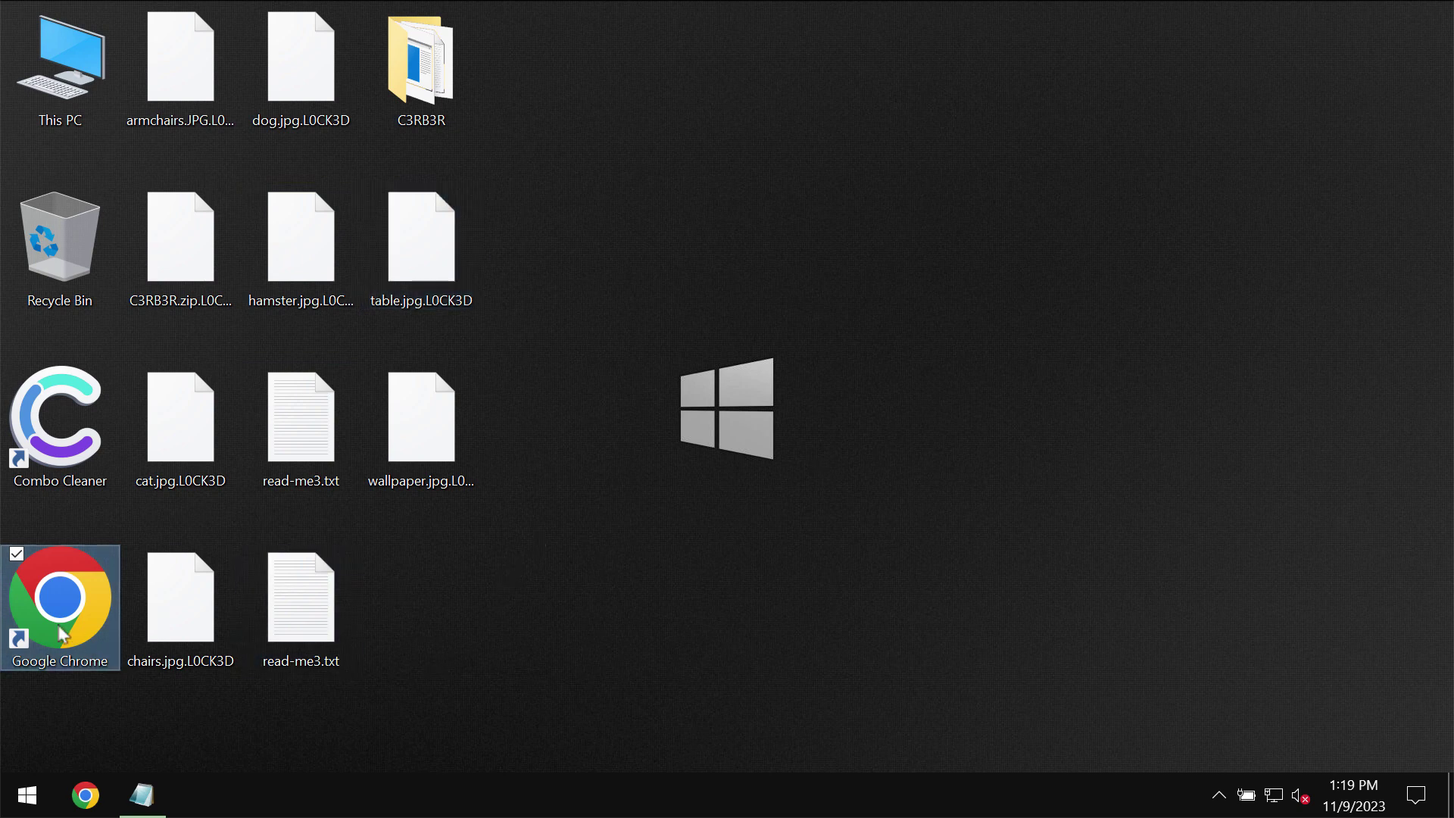
double_click(89, 580)
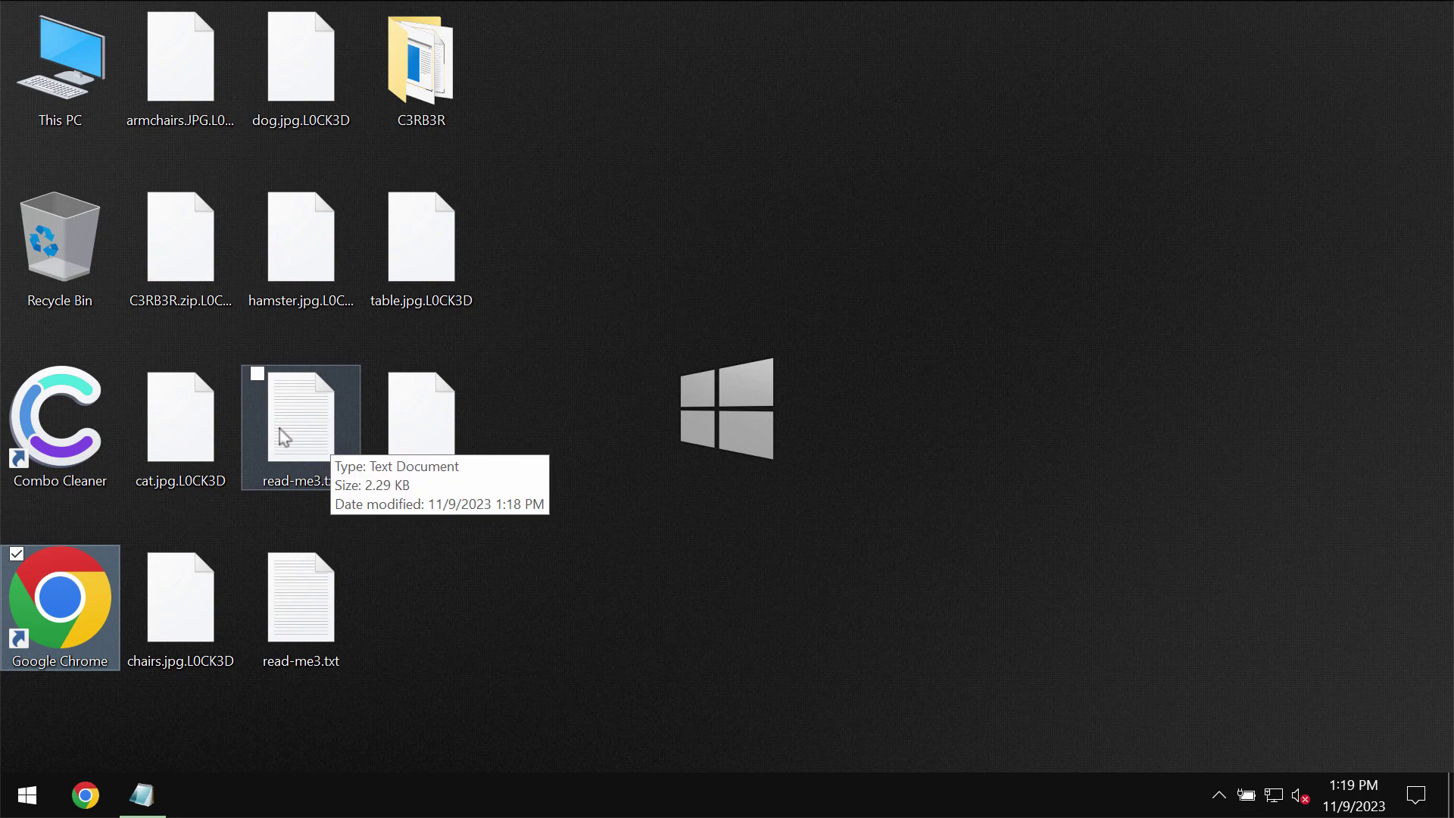
click(85, 795)
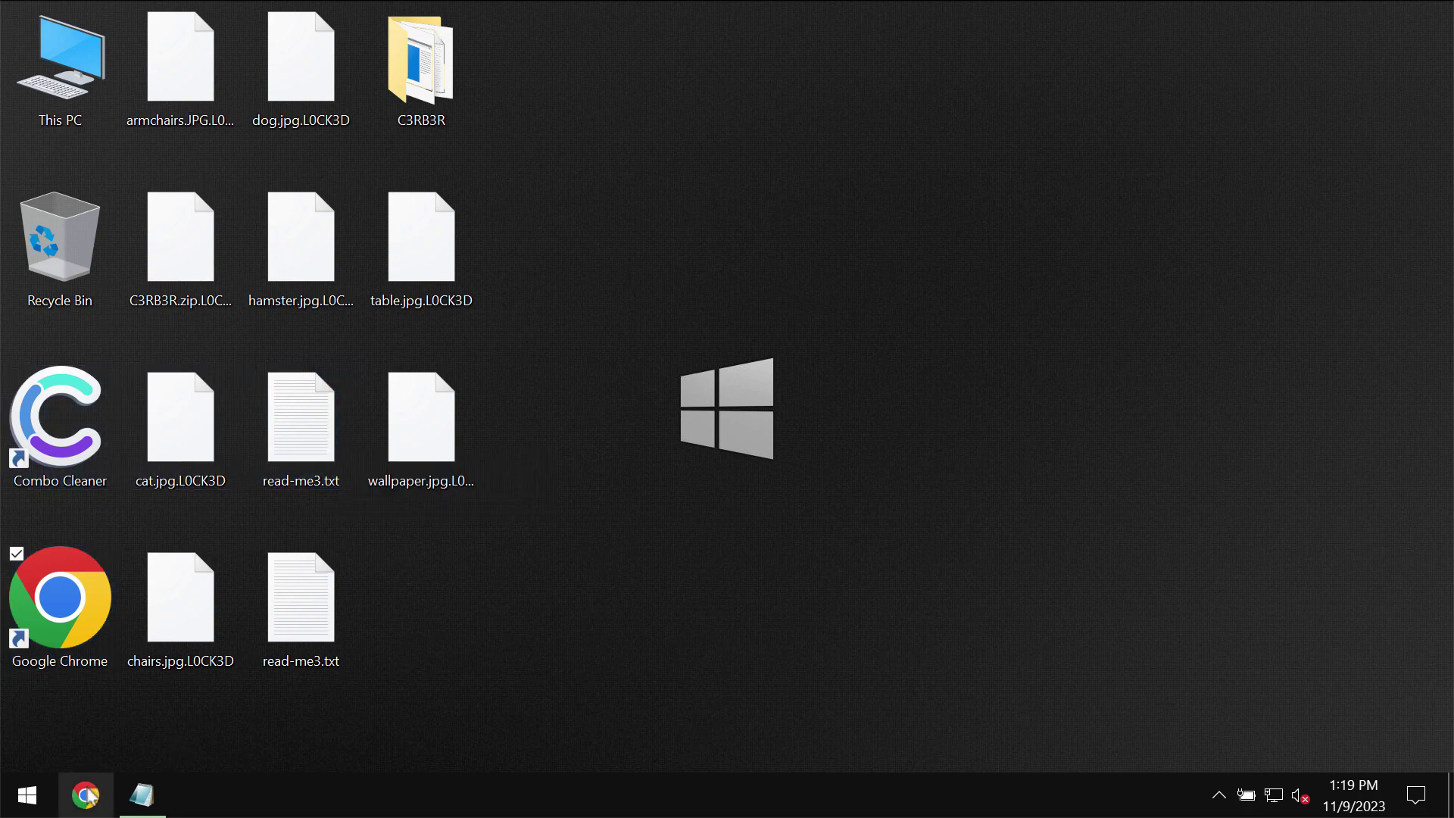
Launch iexplore.exe from This PC > Windows 10 (C:) > Program Files (x86) > Internet Explorer
double_click(84, 97)
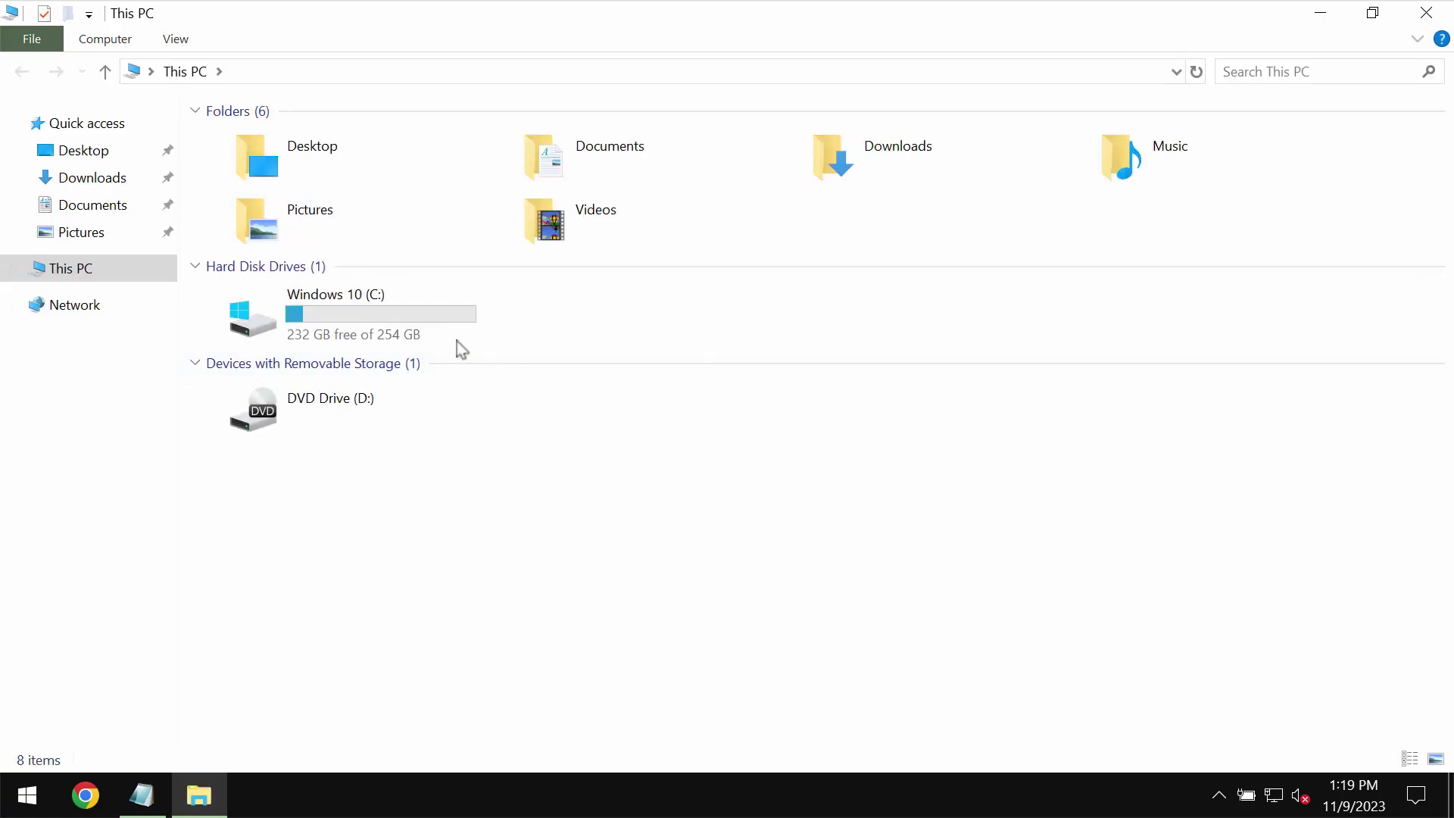
double_click(370, 318)
double_click(386, 194)
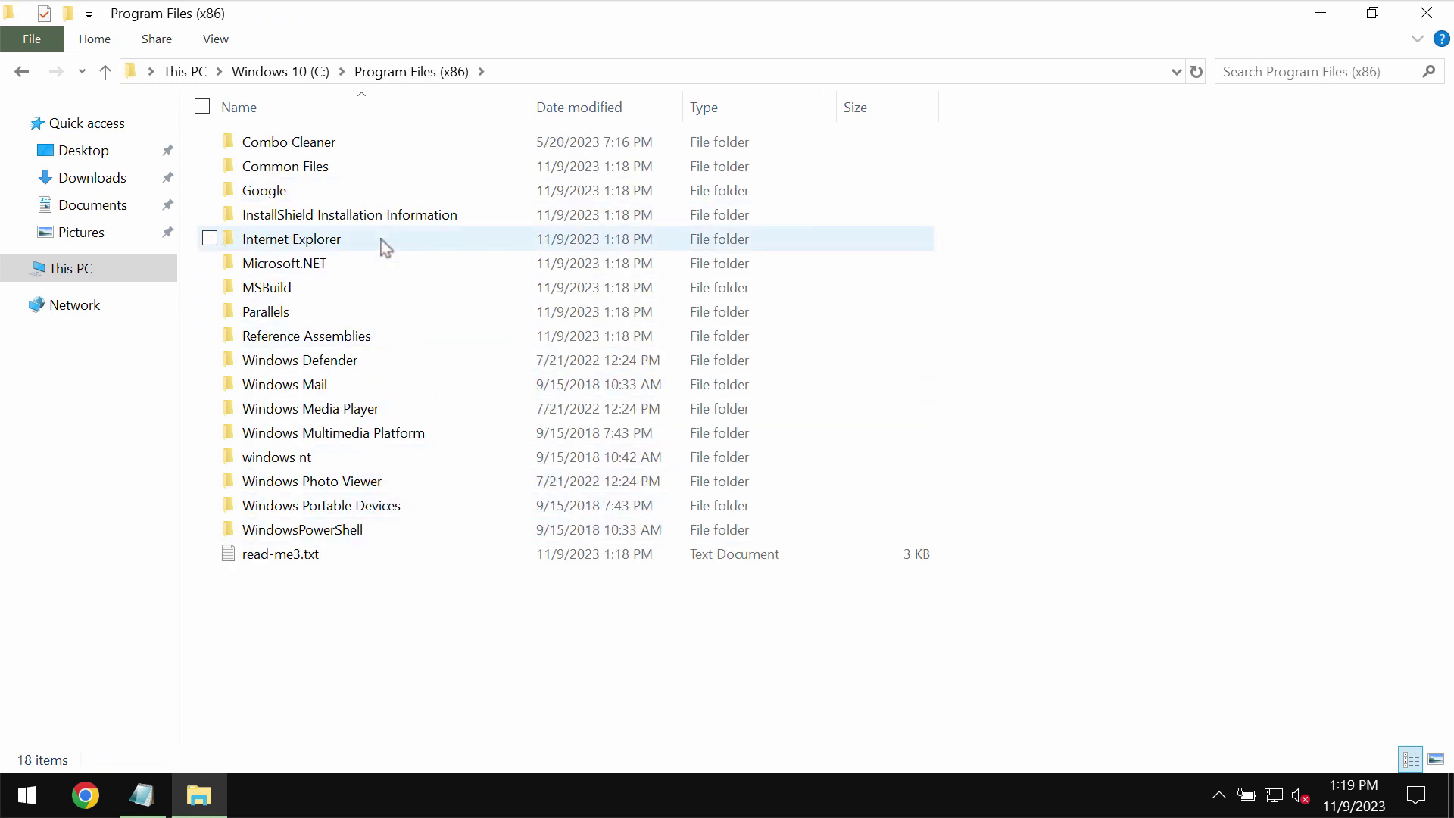
double_click(378, 239)
double_click(376, 363)
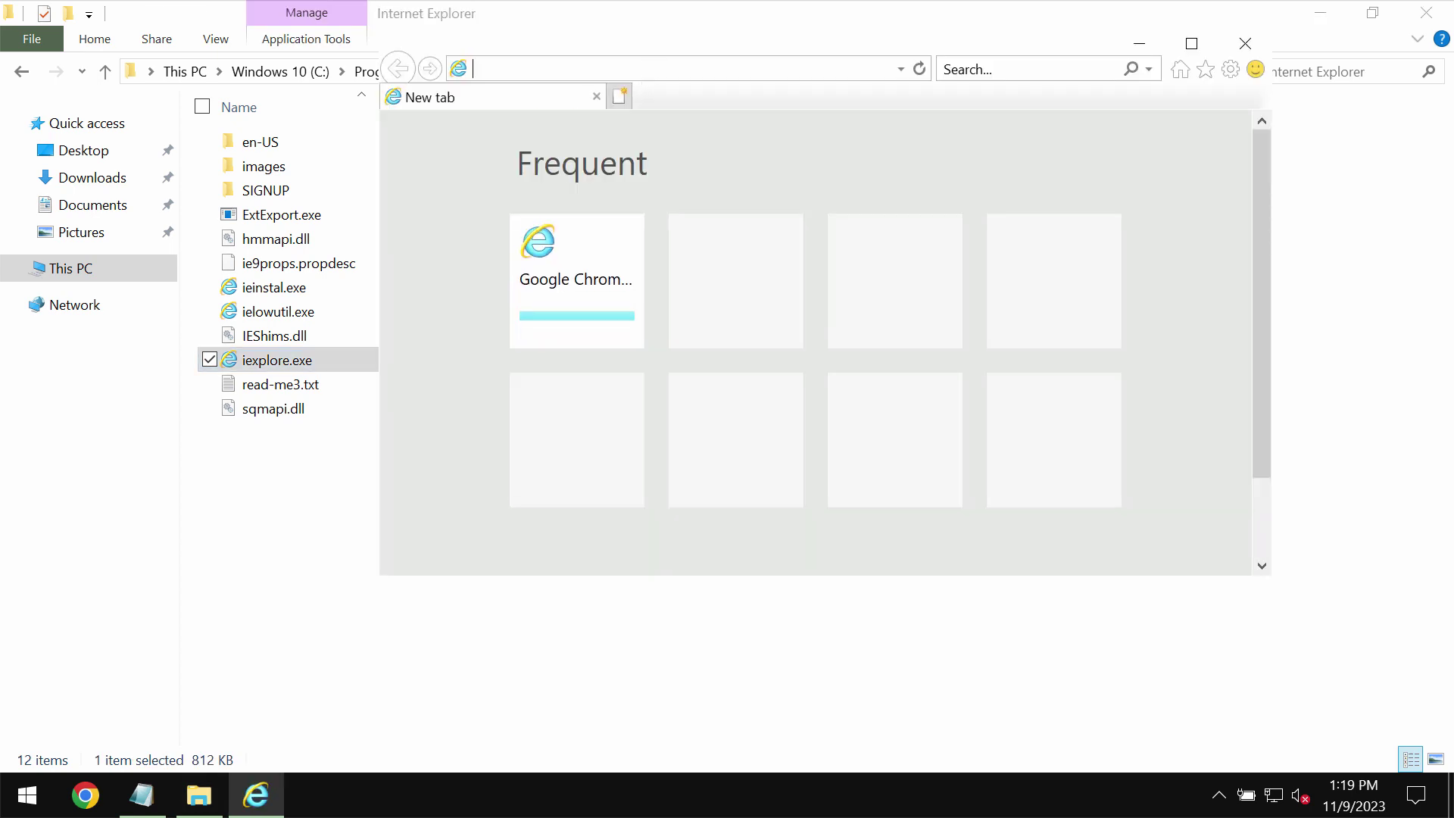
Load combocleaner.com in Internet Explorer, then minimize it and close File Explorer
text(combocleaner.com)
key(Return)
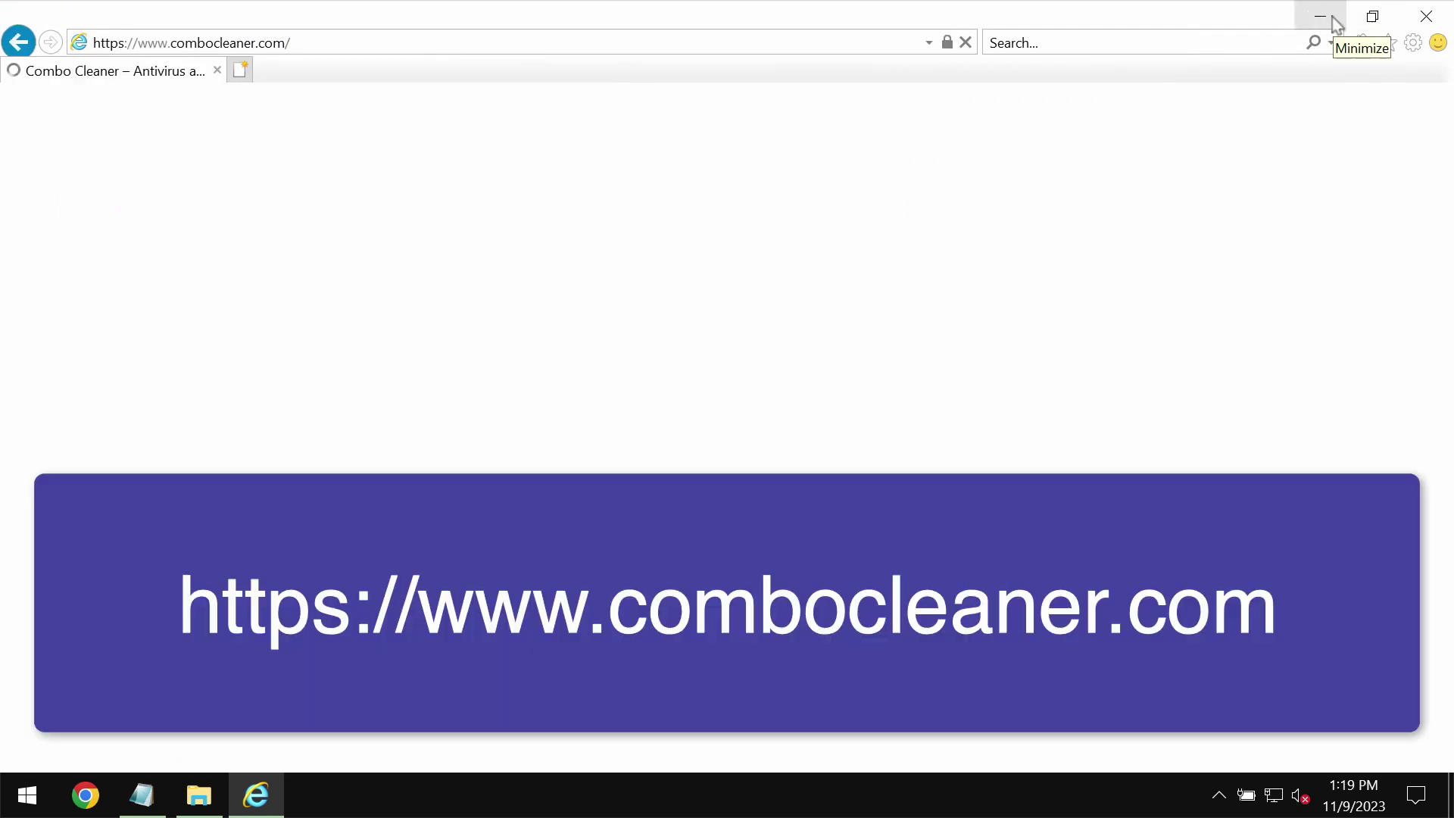
click(1333, 18)
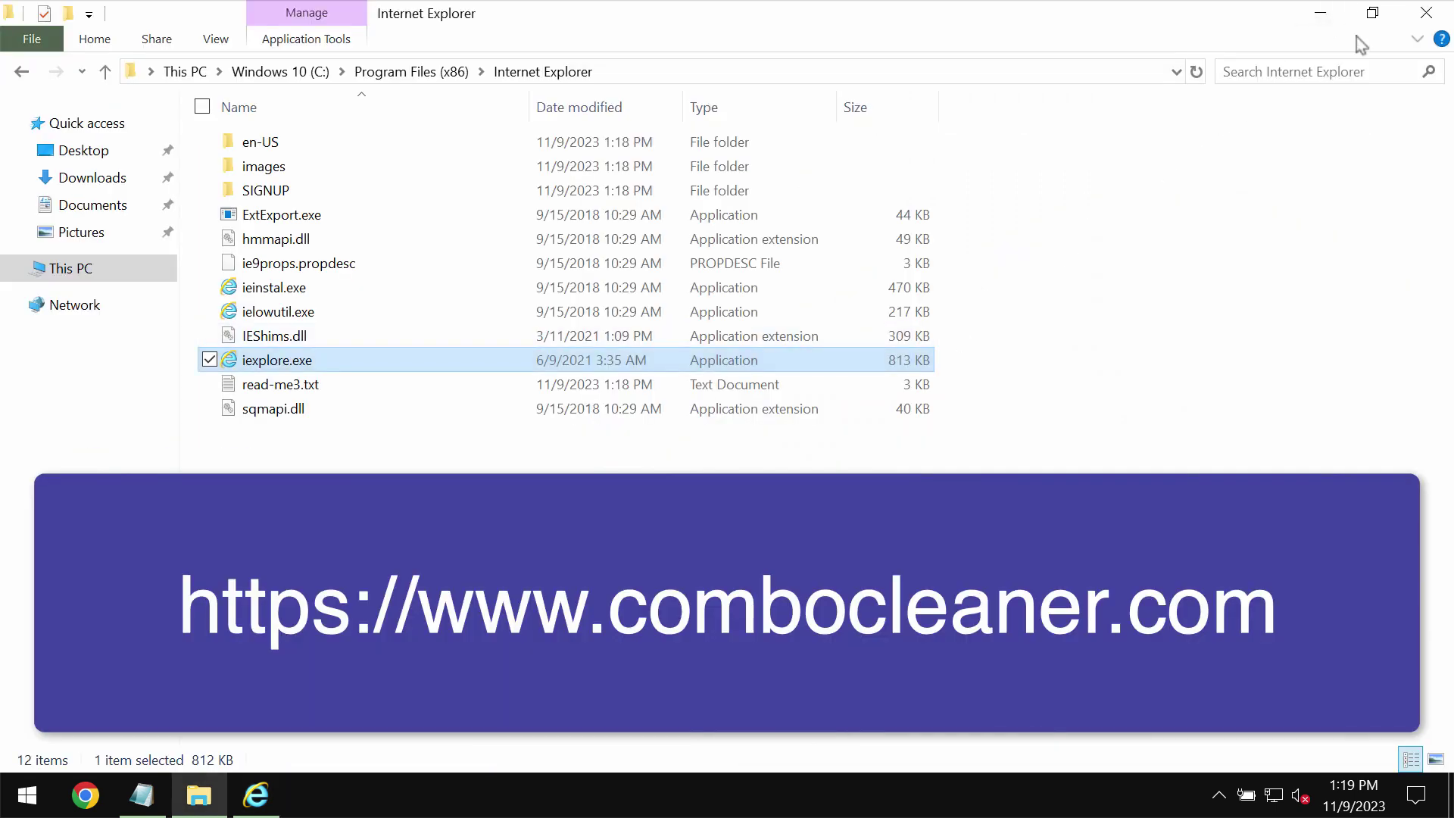
click(1426, 13)
click(1219, 794)
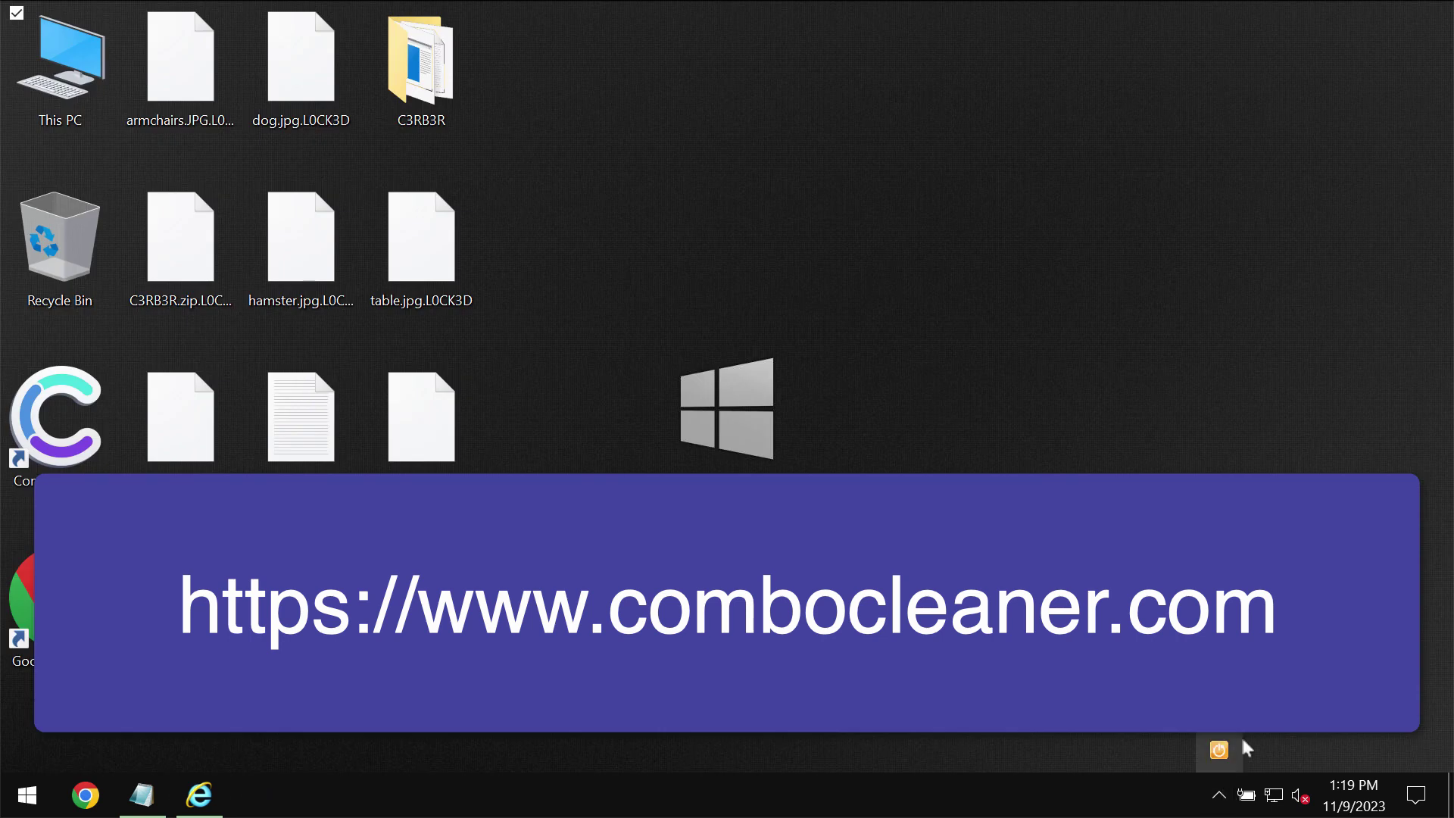
Launch Combo Cleaner from its desktop shortcut, dismiss the no-malware notice, and start a Quick Scan
click(629, 623)
double_click(76, 424)
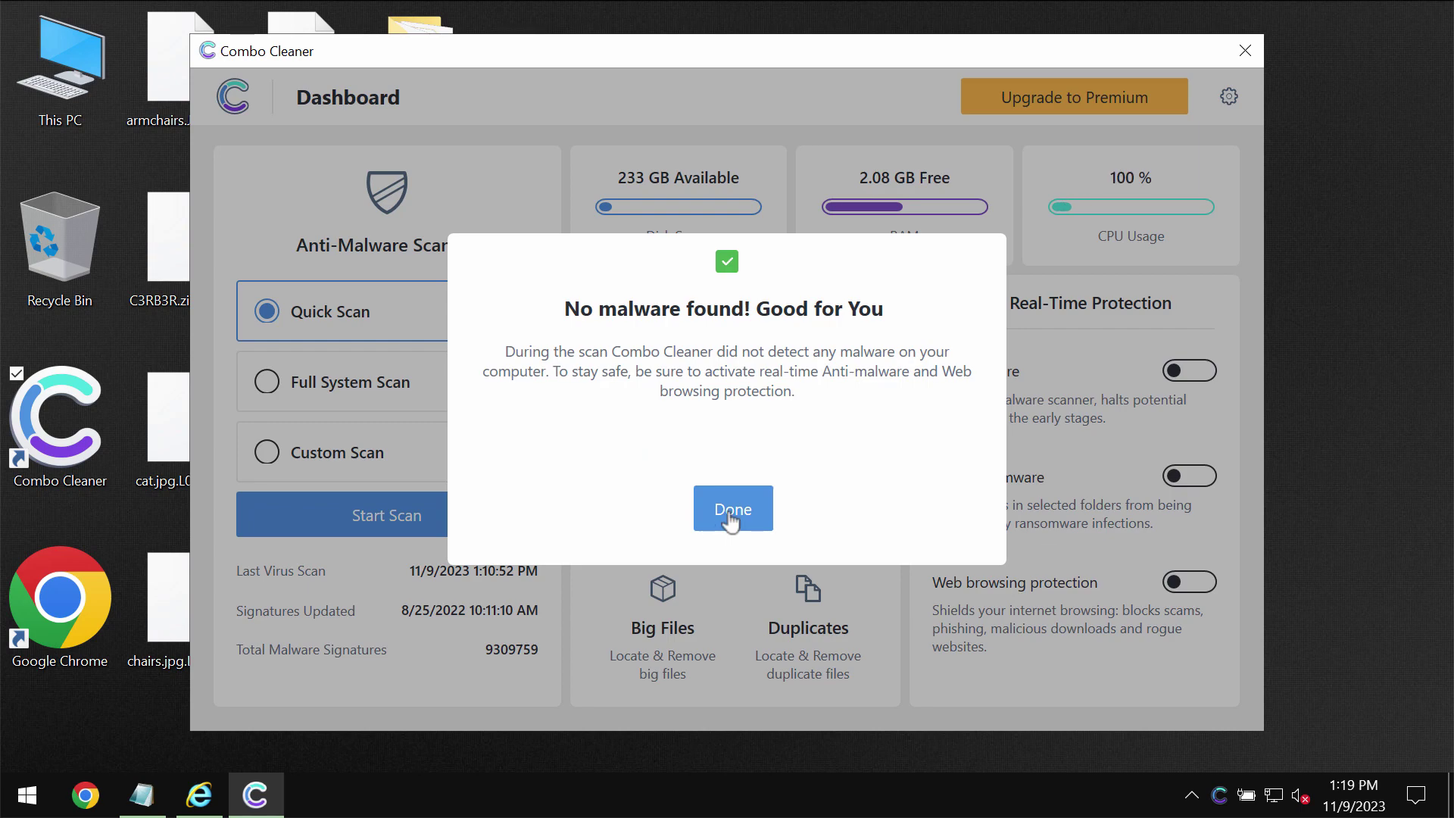
click(731, 515)
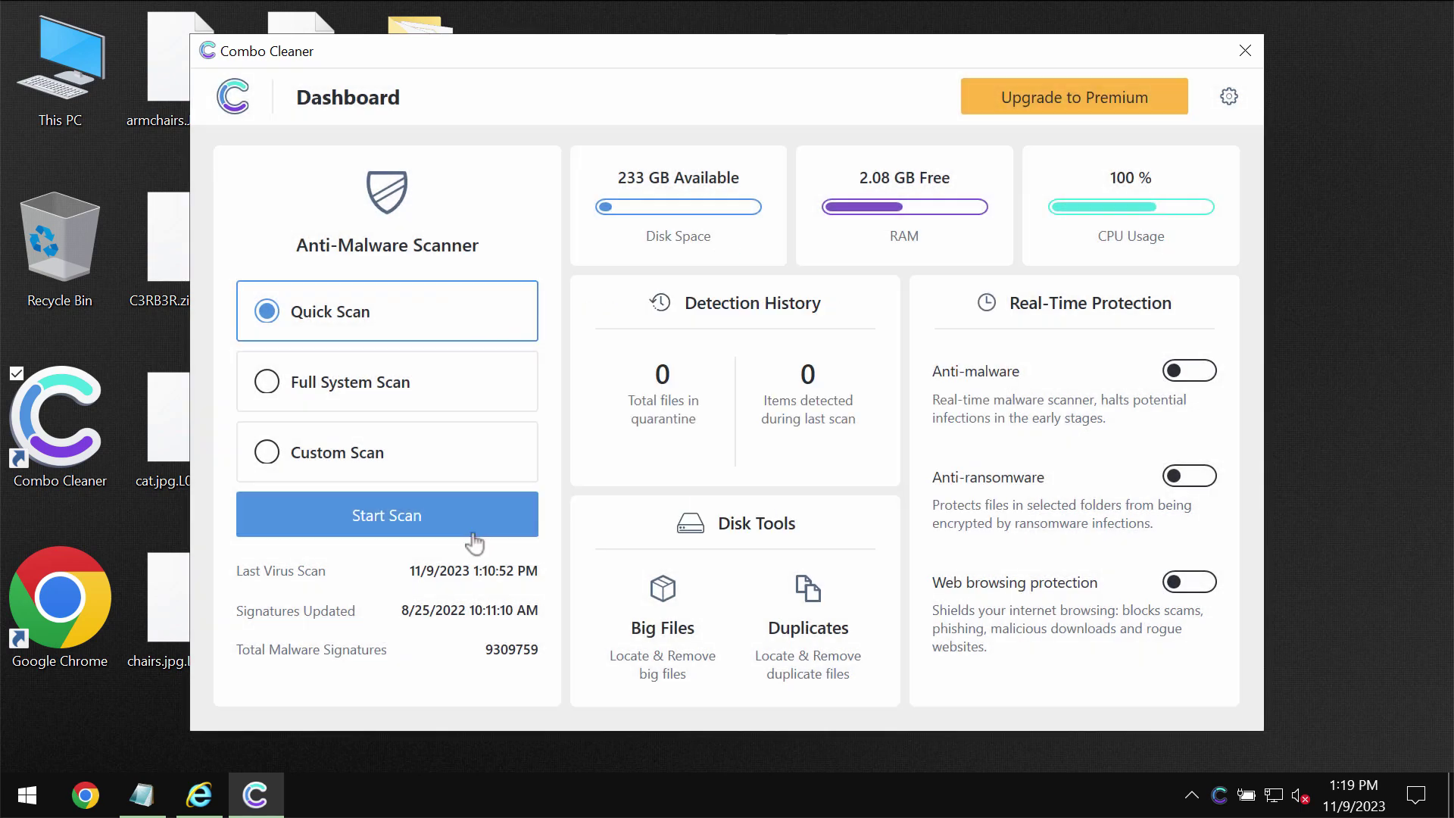
click(453, 535)
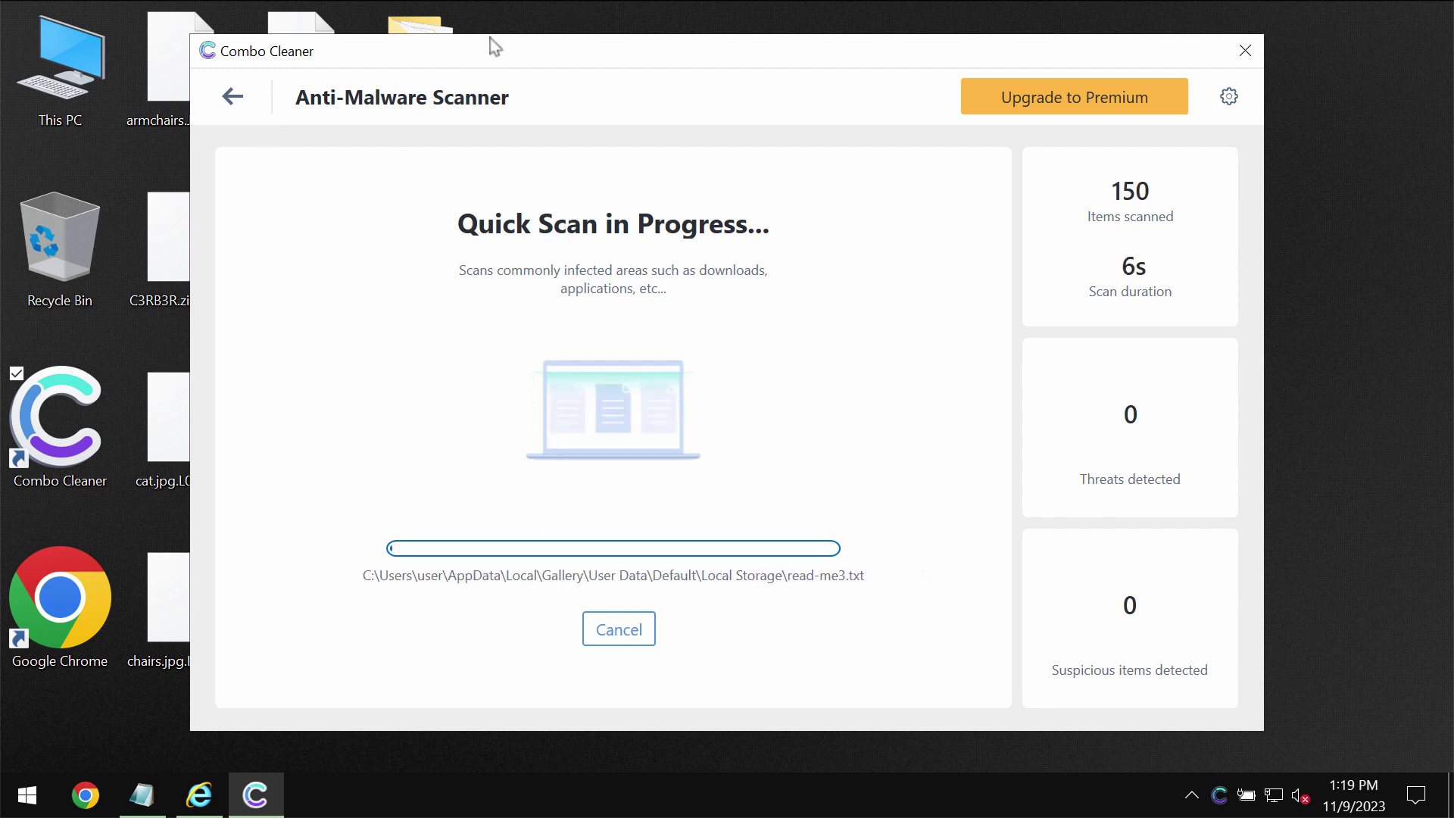
drag(497, 50, 497, 58)
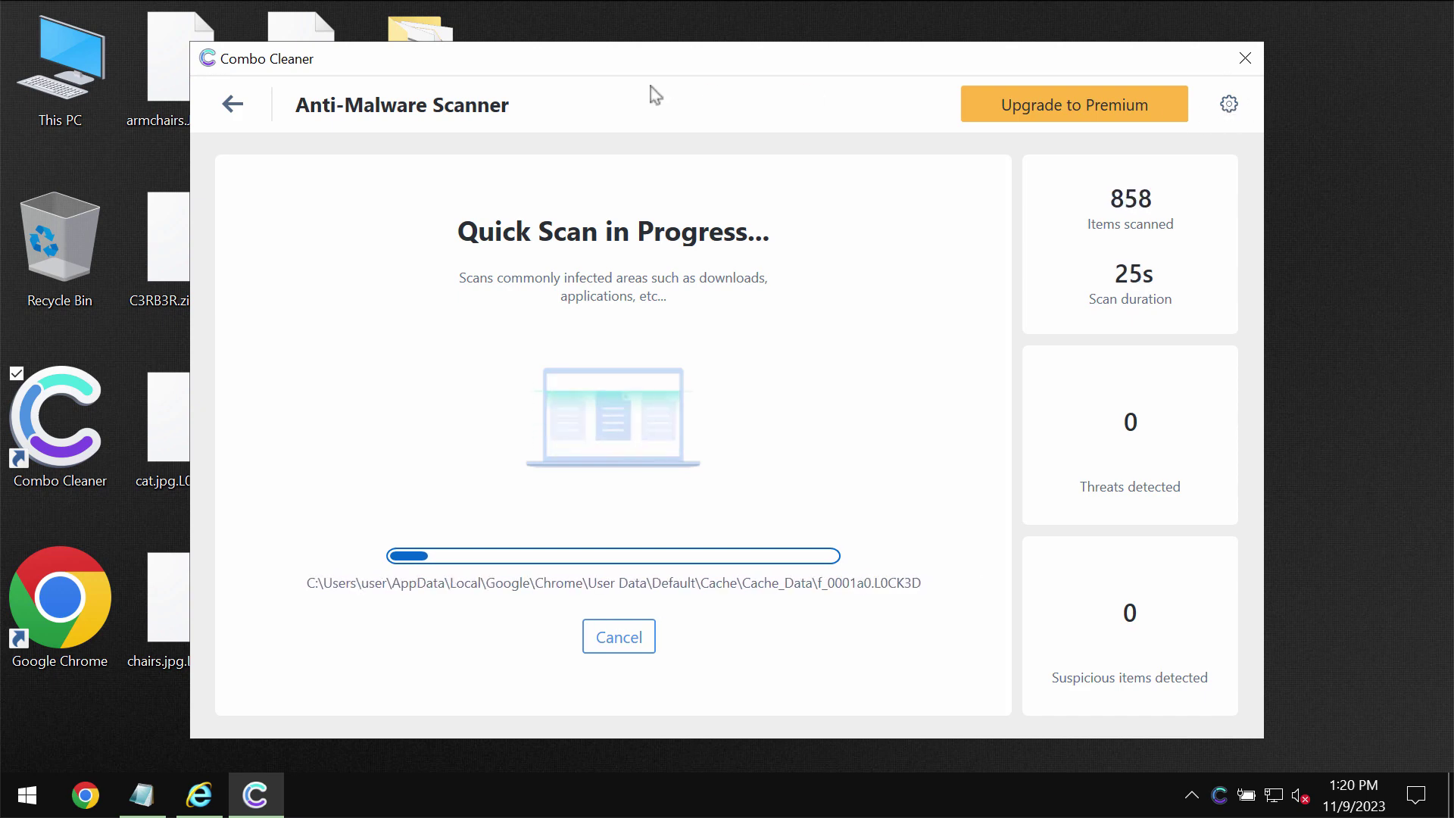
click(653, 195)
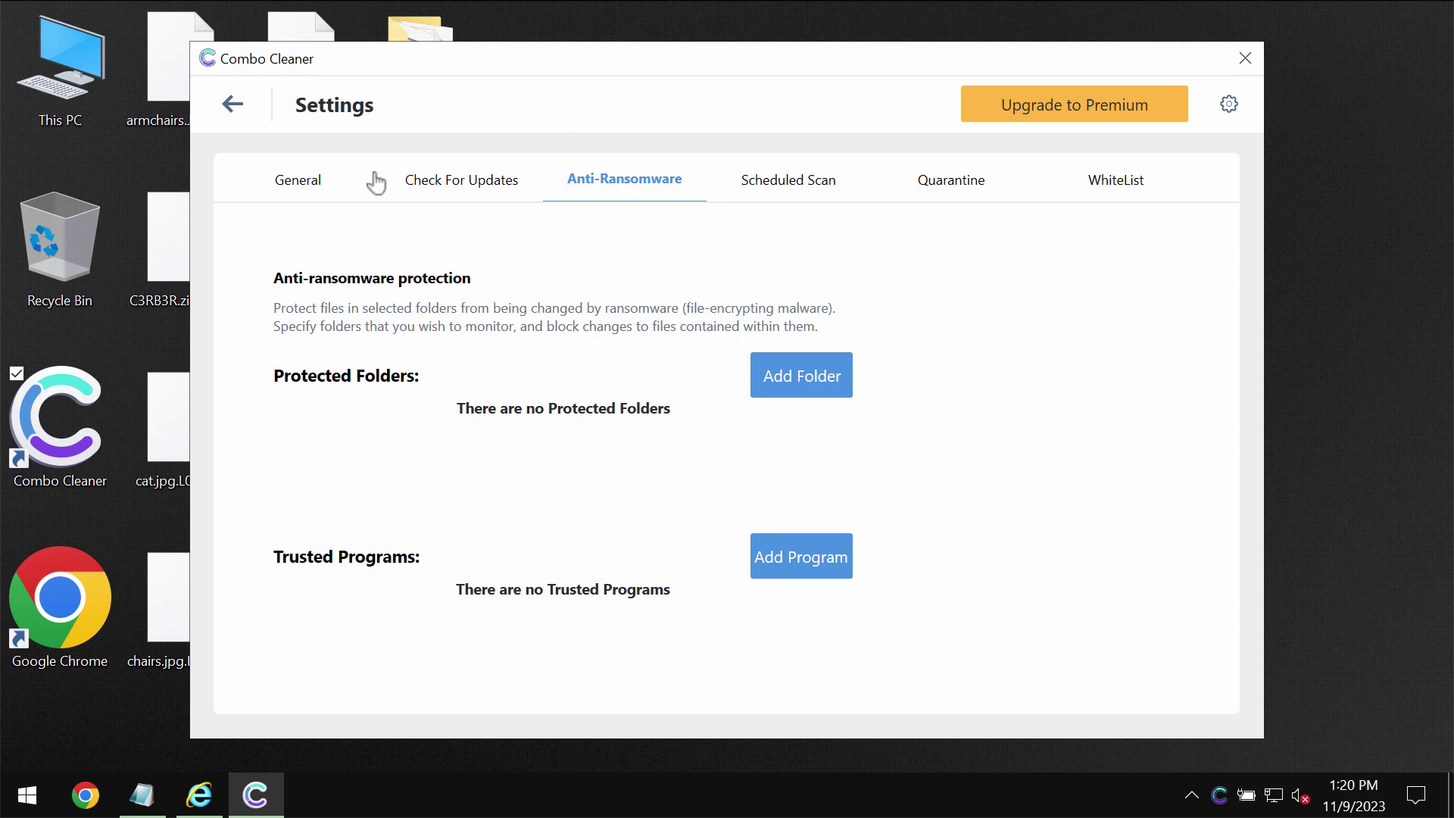
click(236, 107)
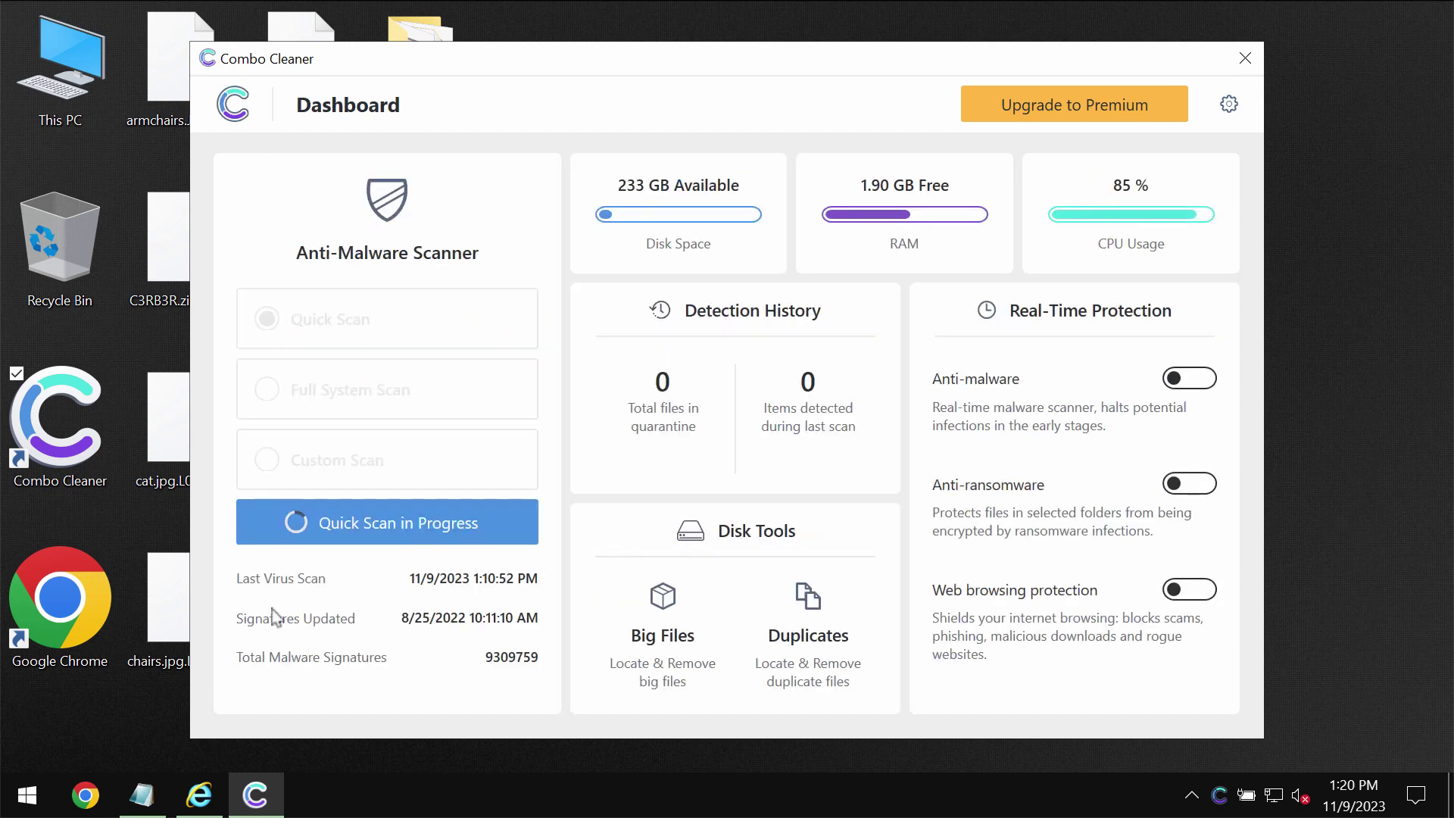
click(367, 521)
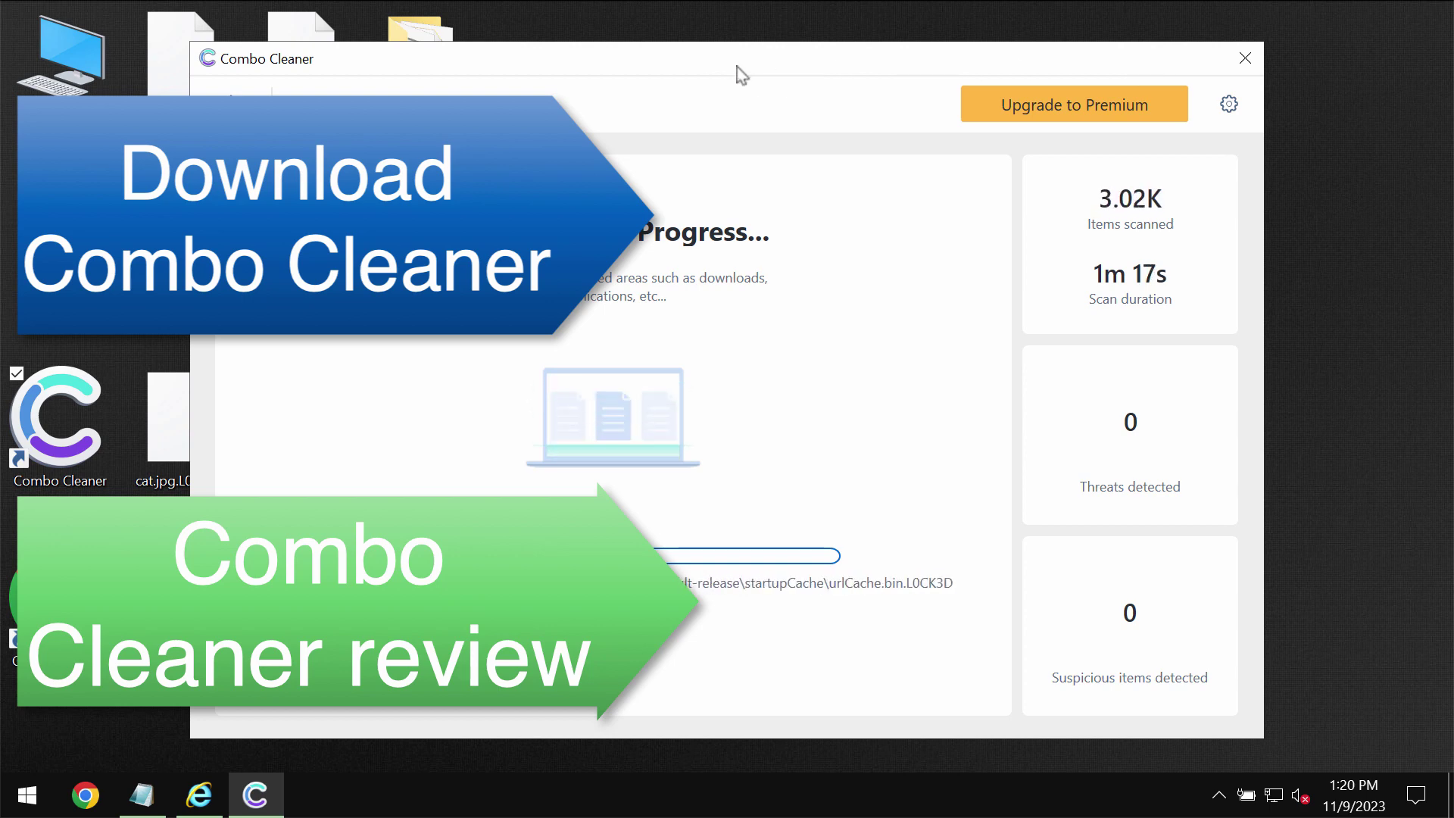
Show the Time To Upgrade premium features page using the orange Upgrade to Premium button
click(1011, 108)
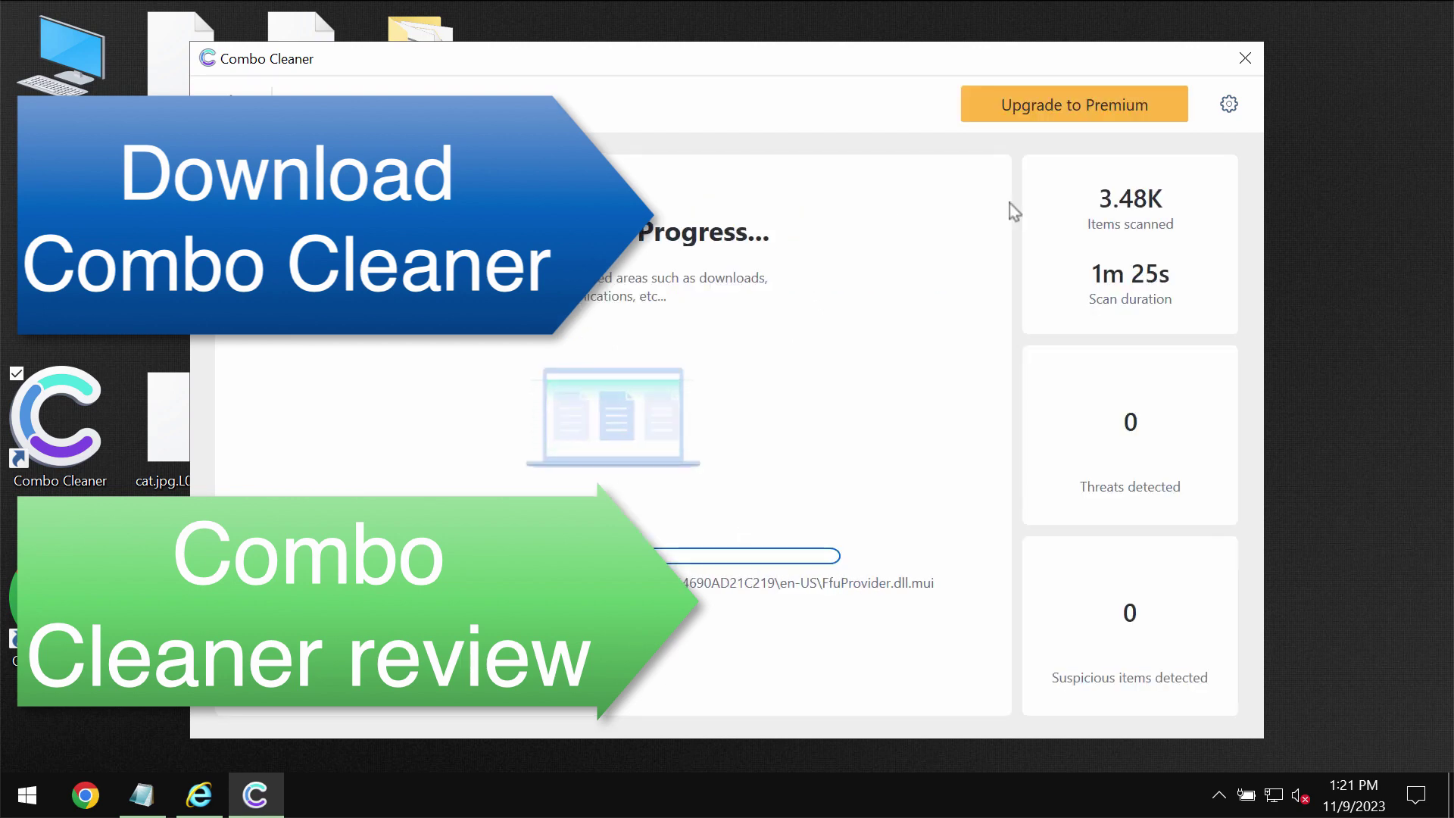
click(1088, 109)
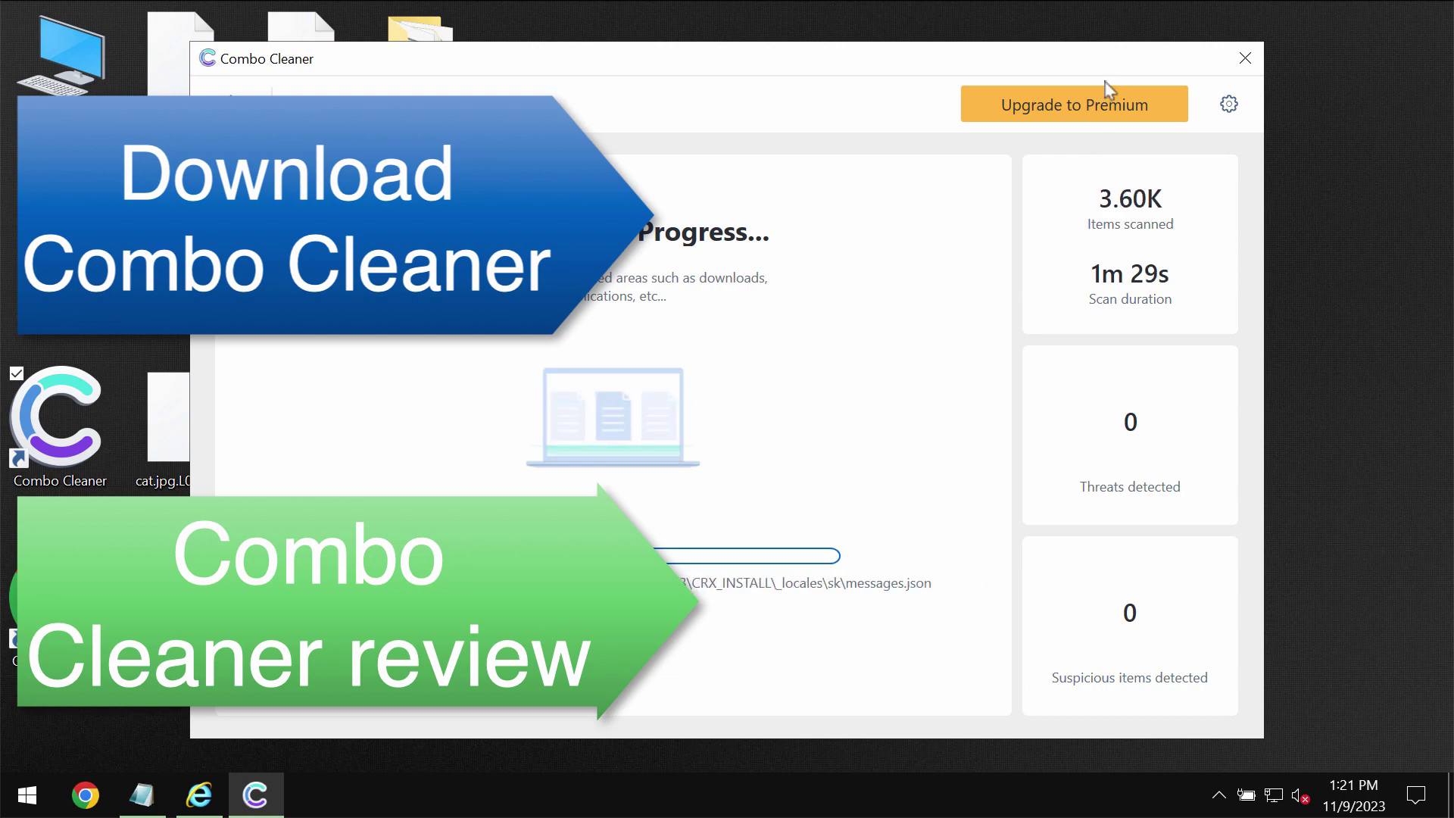
click(1093, 108)
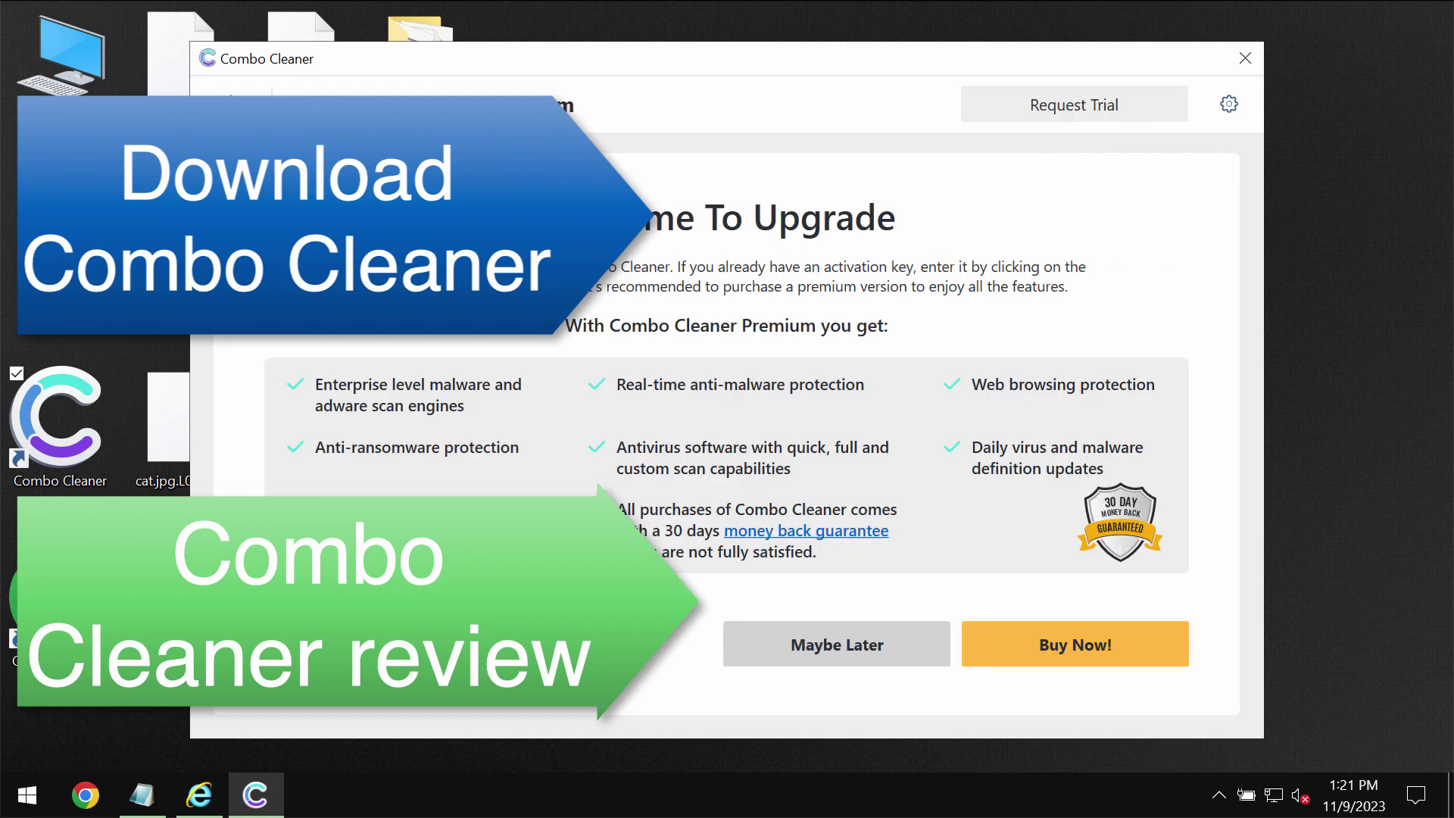